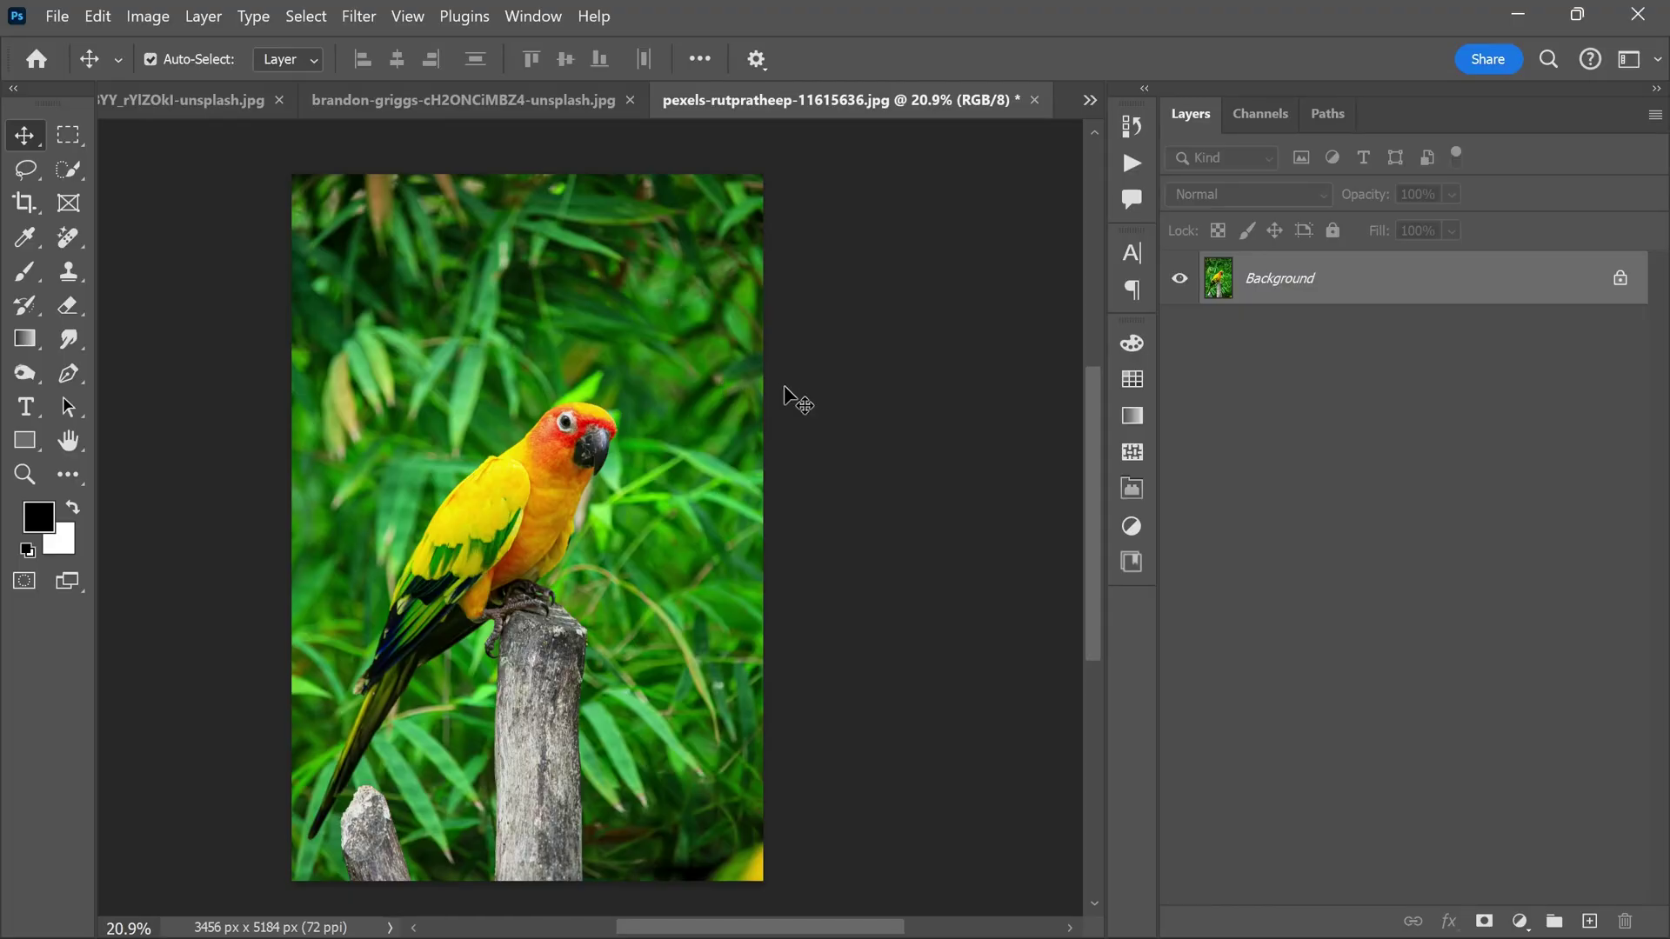
Duplicate the parrot photo's Background layer to create Background copy.
left_click_drag(1428, 294, 1592, 924)
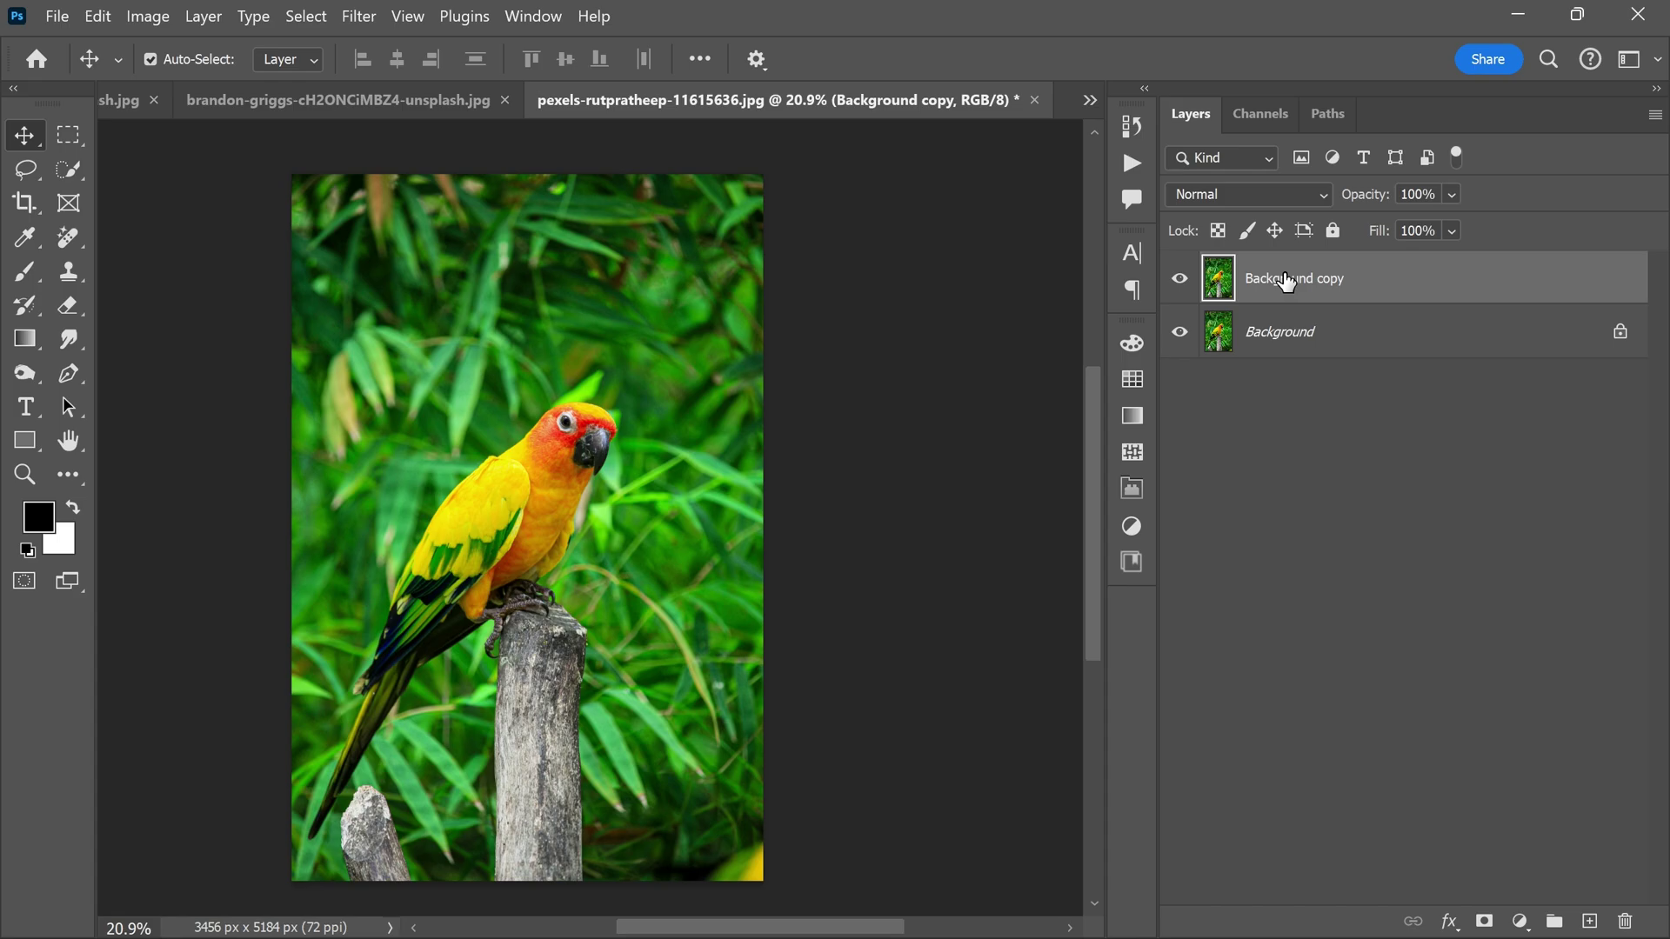
Choose the Quick Selection Tool and auto-select the parrot with Select Subject.
left_click(71, 171)
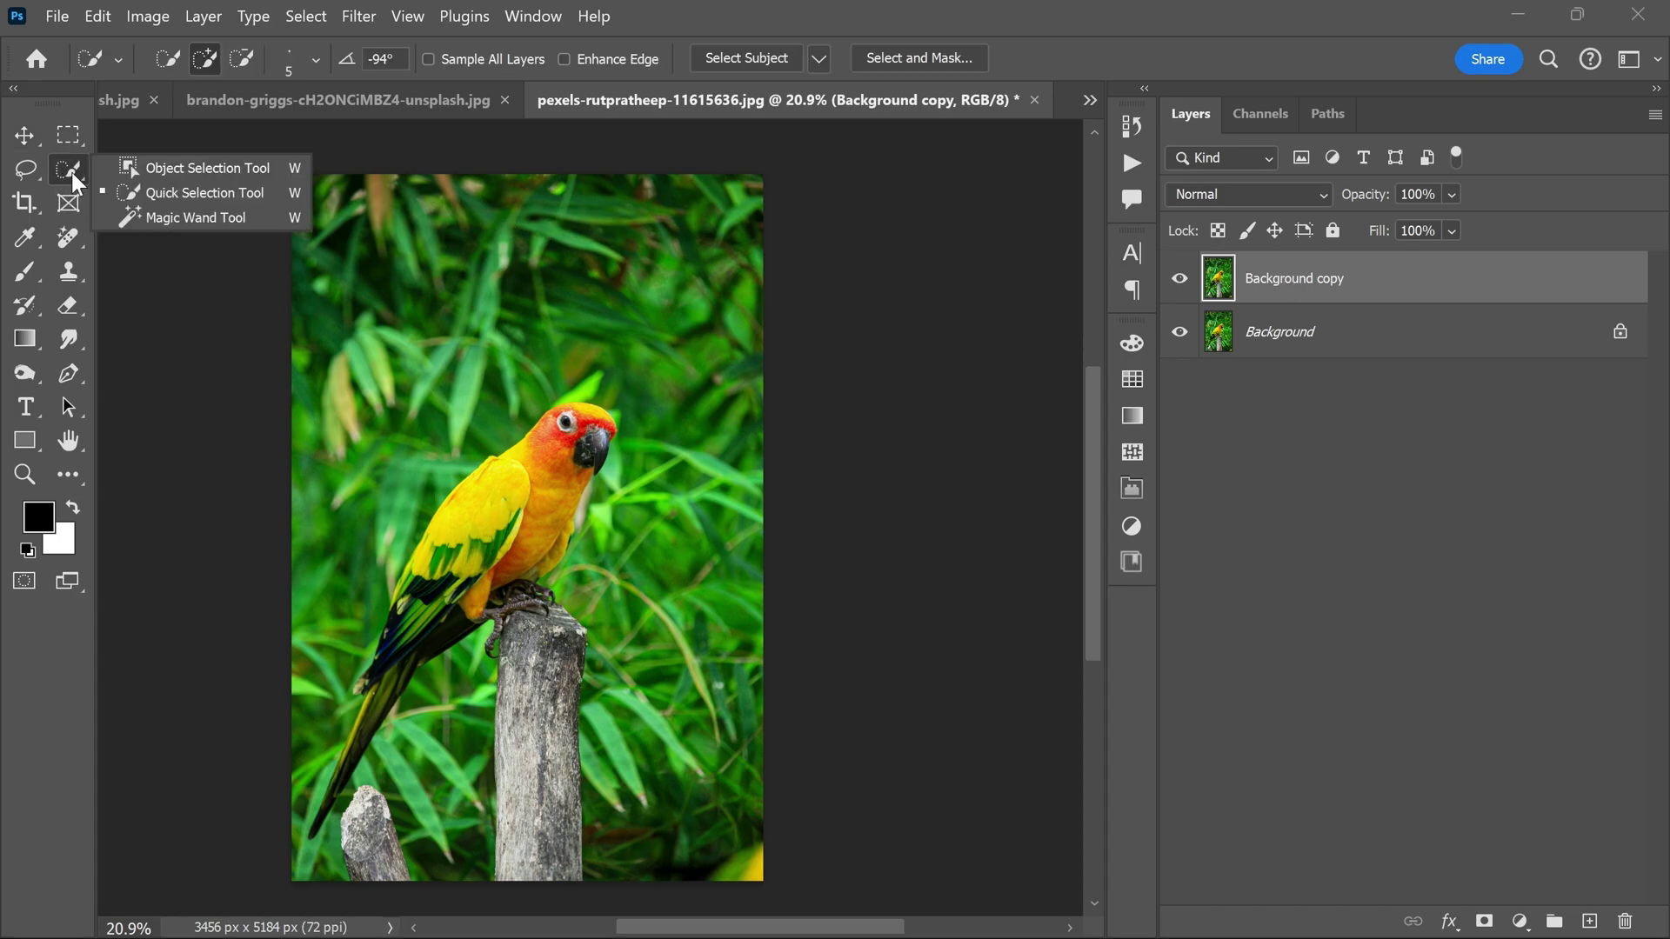
left_click(150, 192)
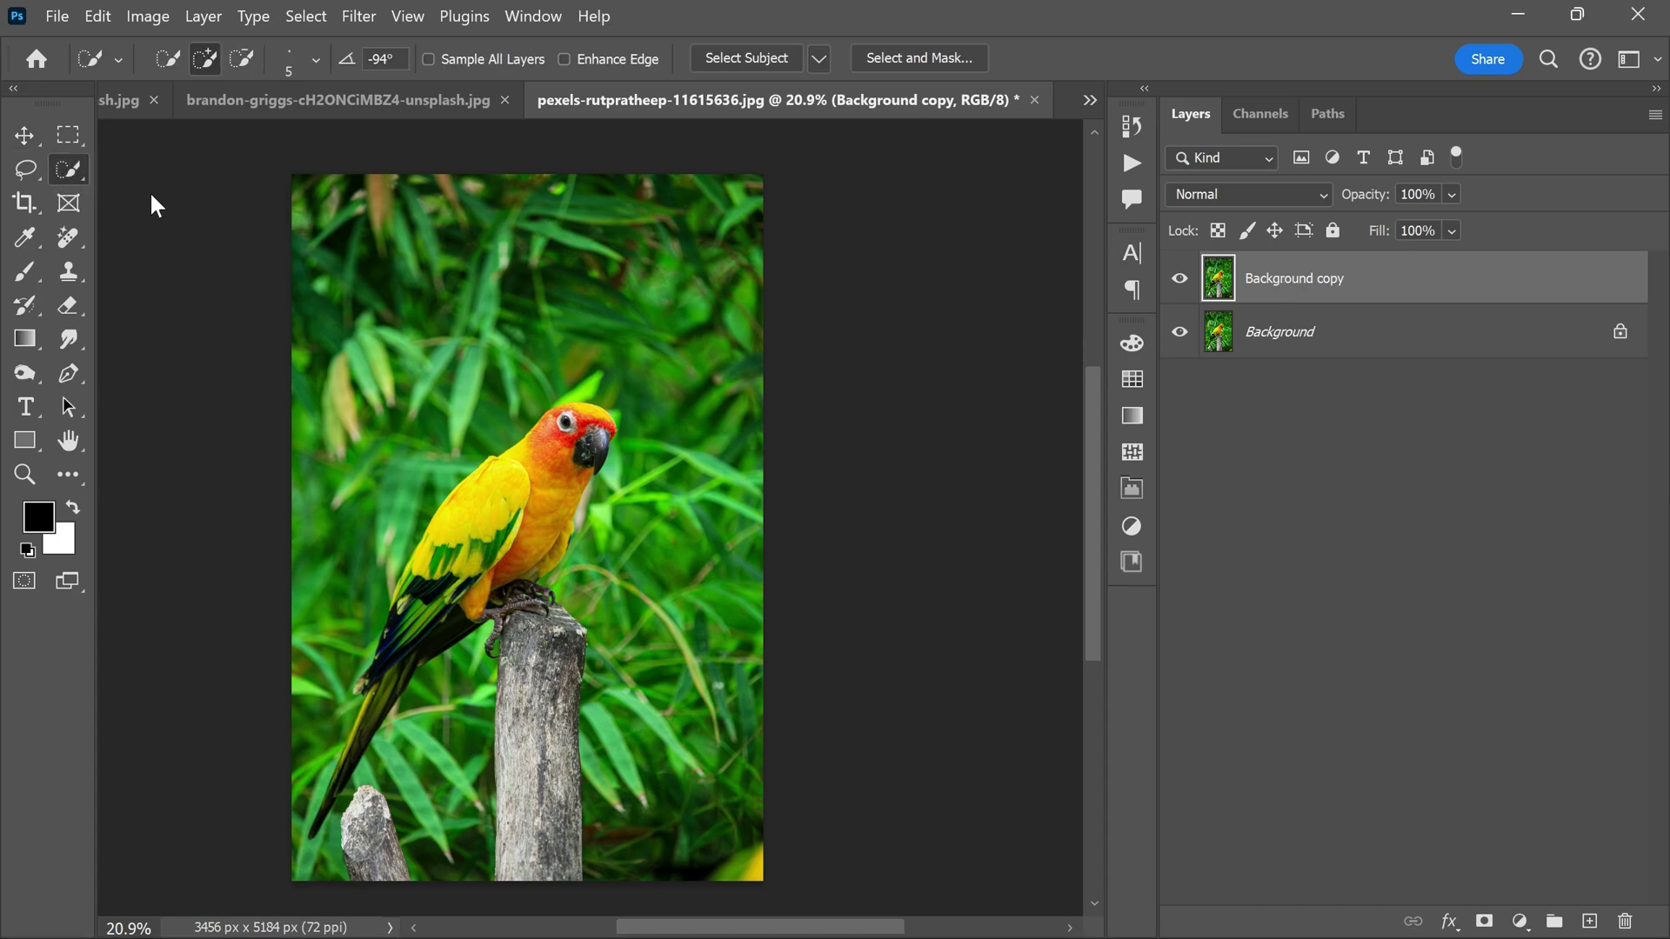
left_click(747, 60)
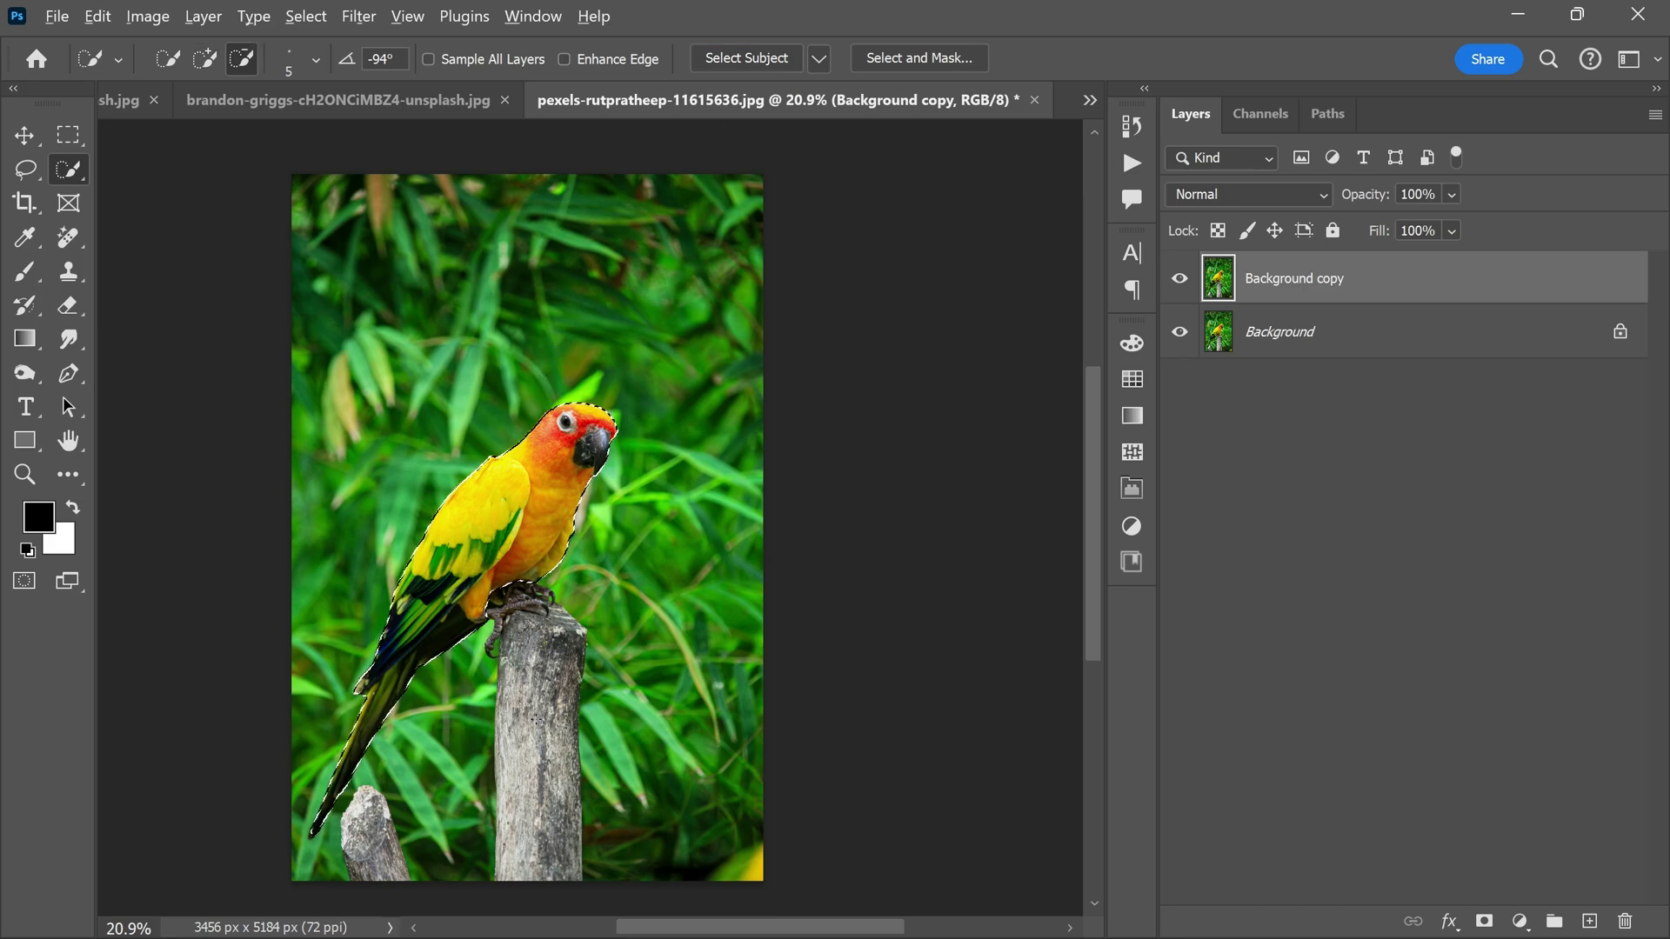
scroll(543, 402, "up", 2)
scroll(543, 402, "up", 2)
scroll(544, 402, "up", 2)
scroll(466, 628, "up", 1)
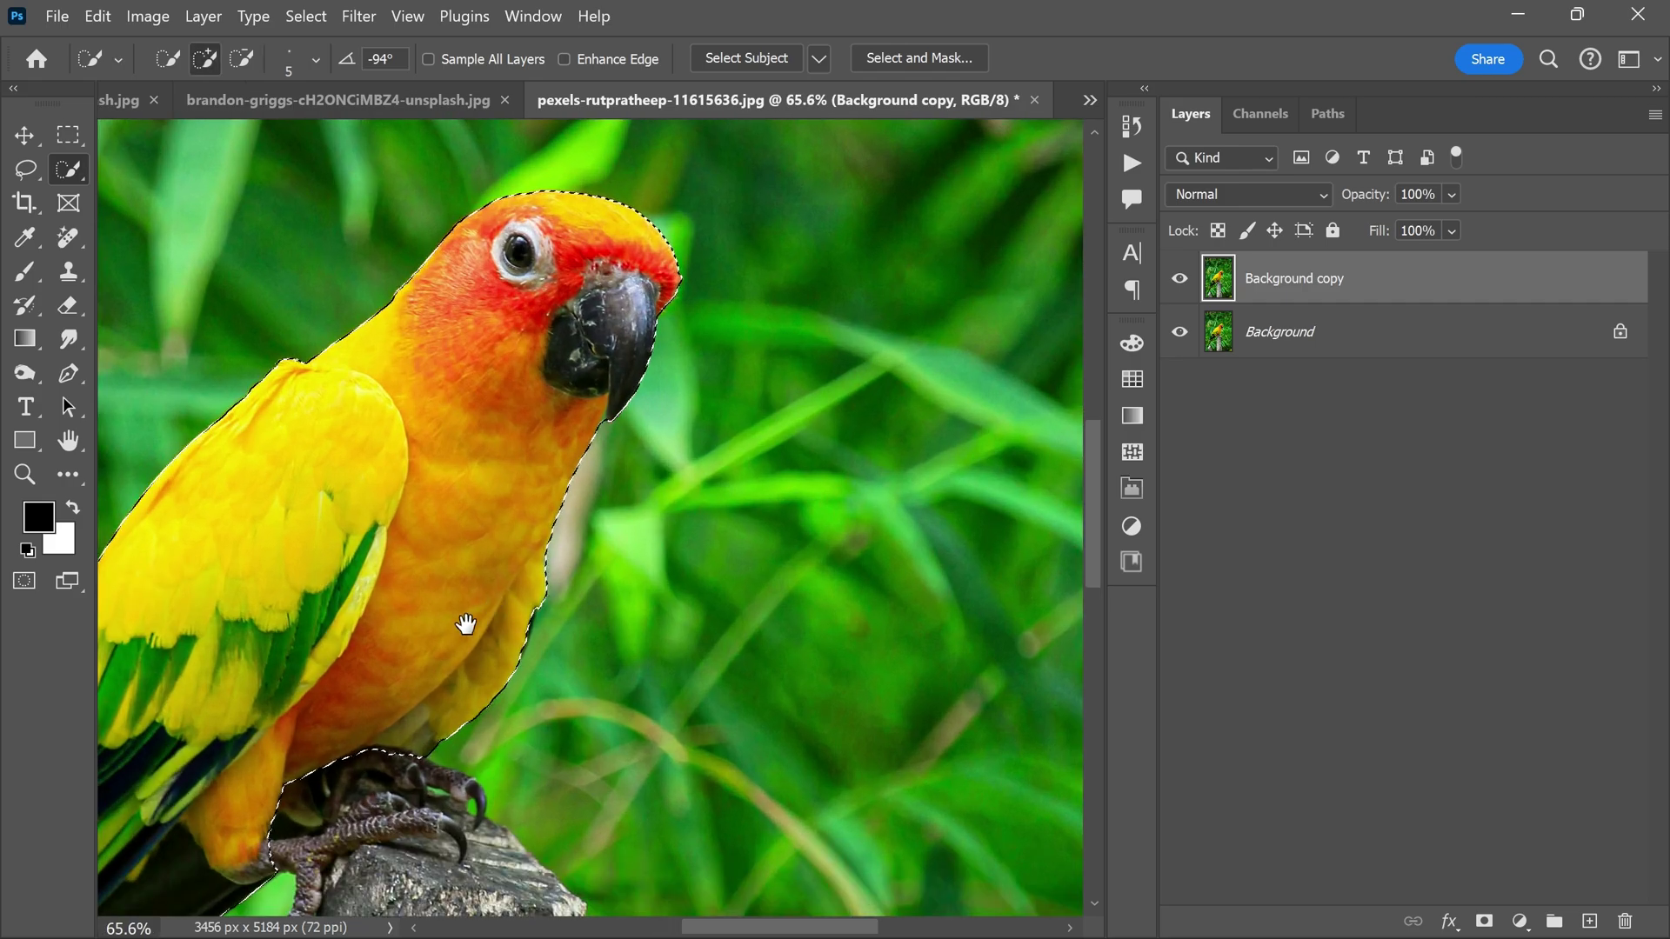
Refine the selection around the perch with smaller brushes, trimming green background beside the claws.
left_click_drag(465, 627, 652, 253)
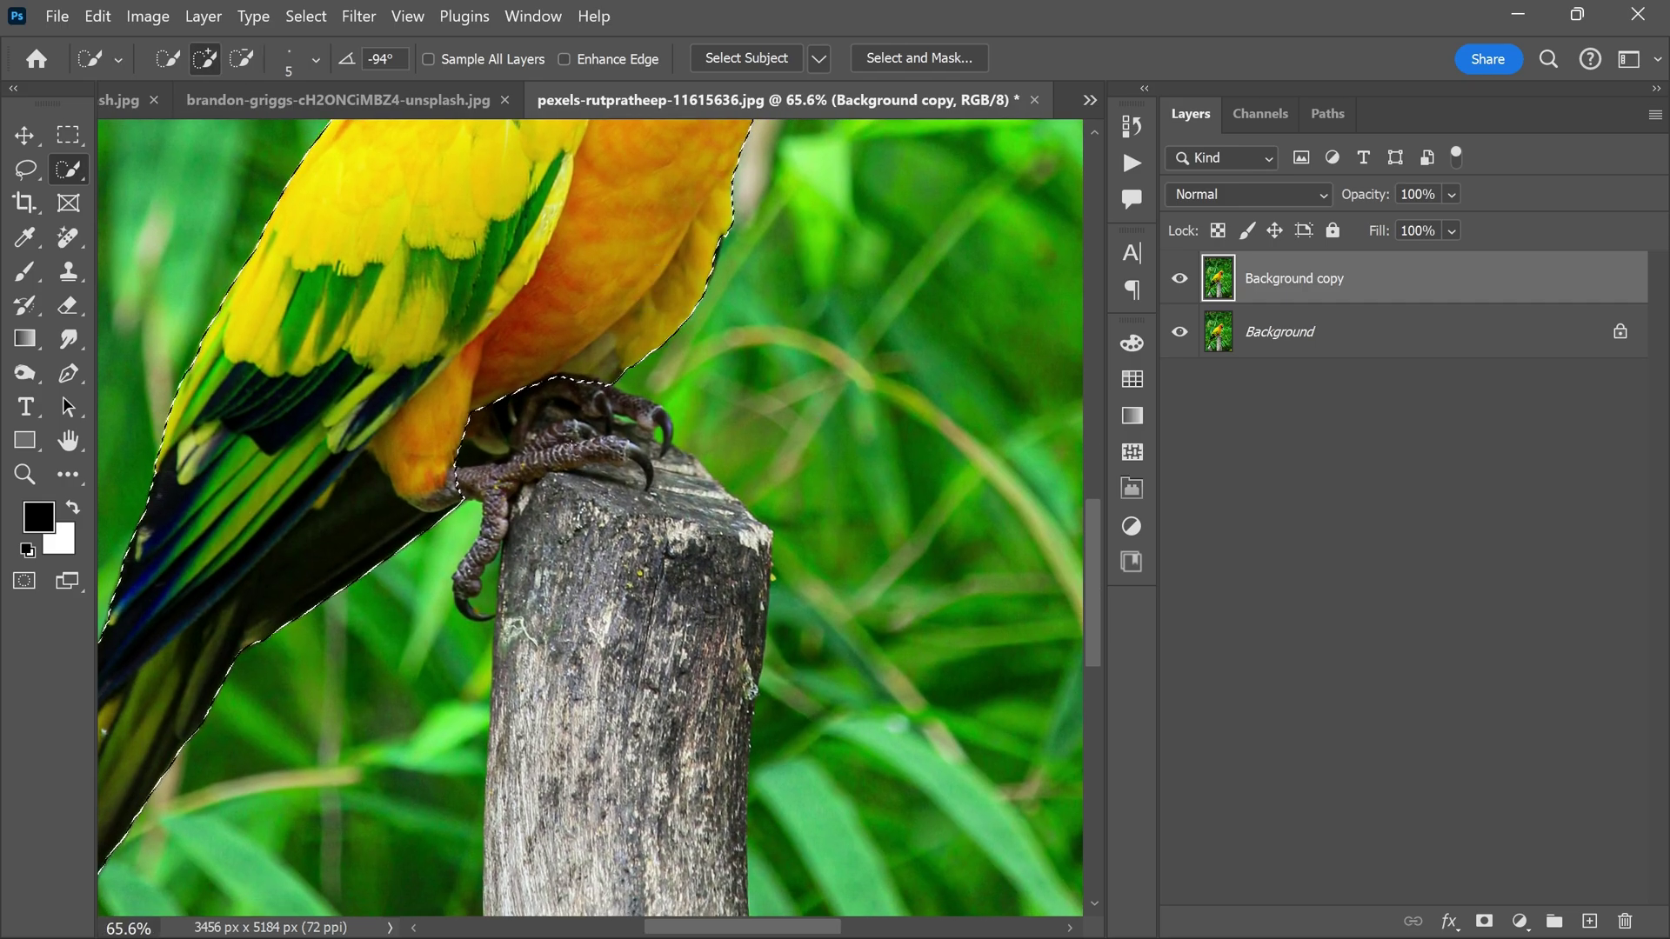
key("bracketright")
key("bracketright")
key("bracketright")
left_click_drag(532, 426, 693, 497)
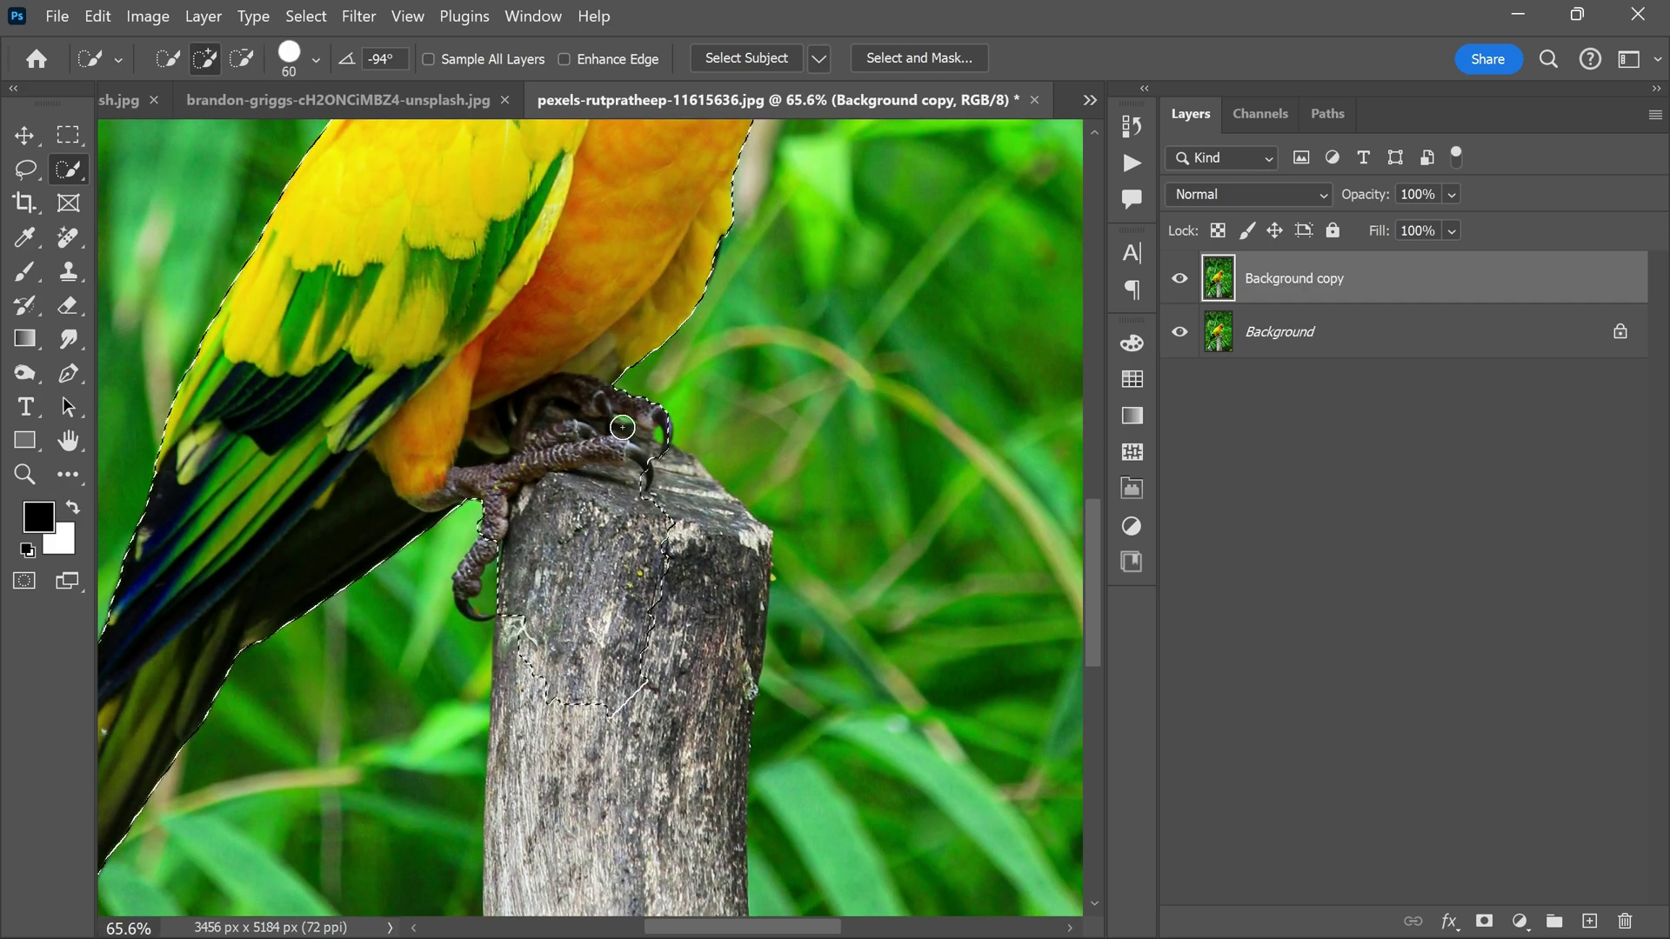
scroll(679, 615, "down", 3)
scroll(680, 615, "down", 2)
key("bracketright")
scroll(679, 614, "up", 5)
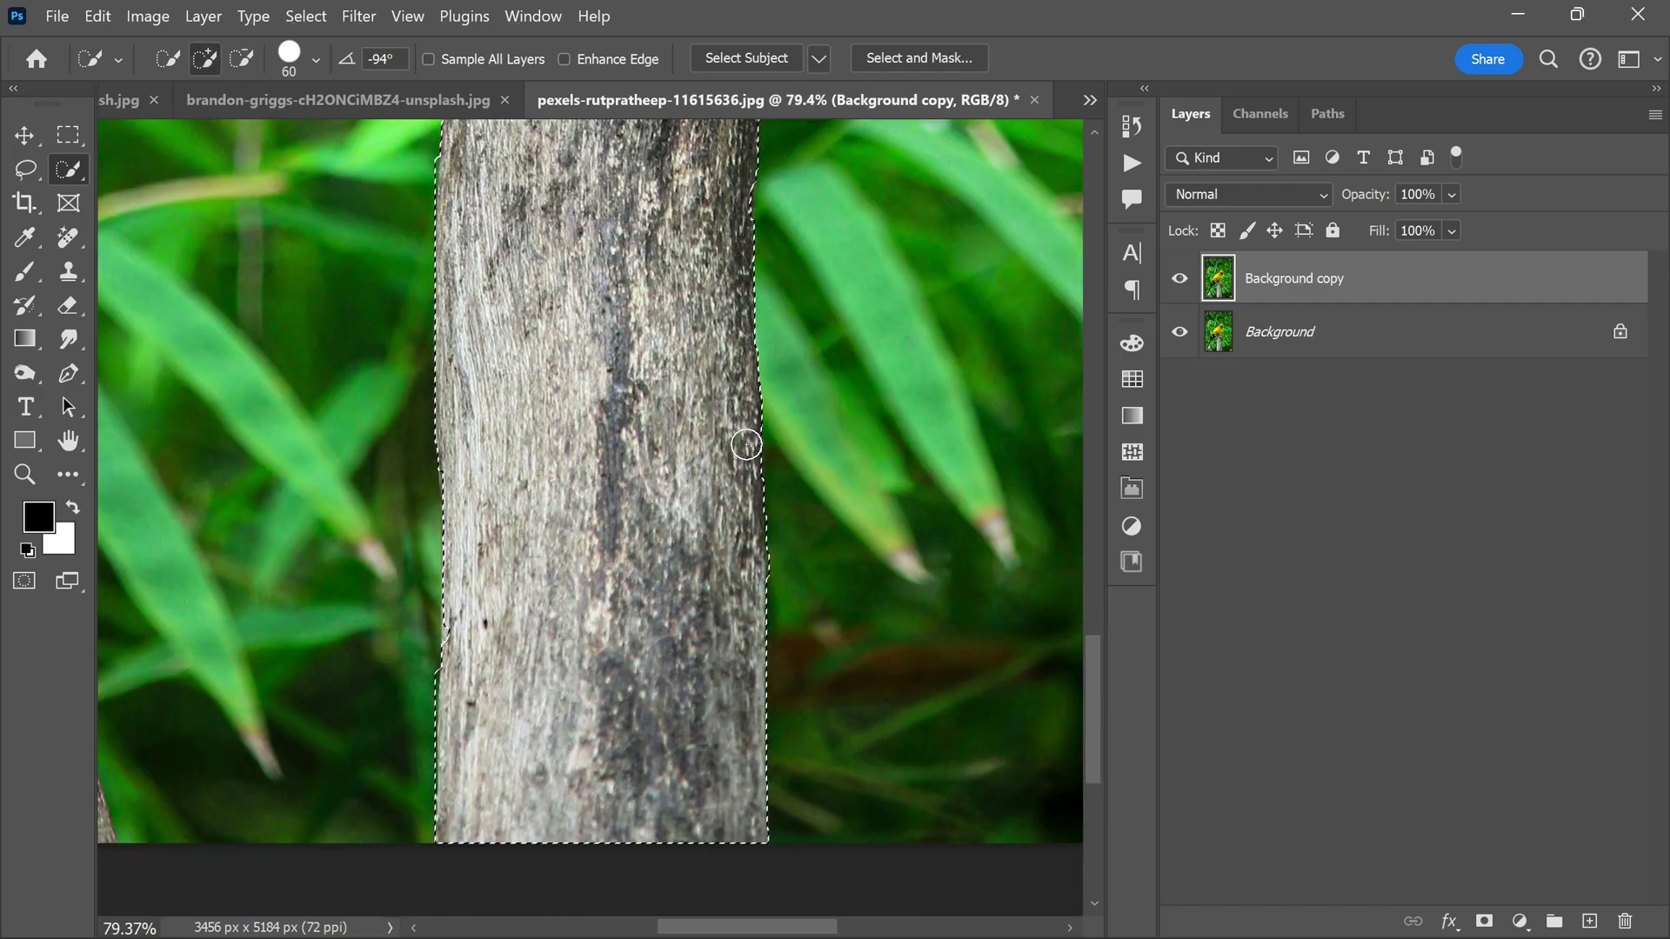
scroll(697, 404, "left", 5)
scroll(465, 665, "up", 5)
scroll(672, 499, "down", 3)
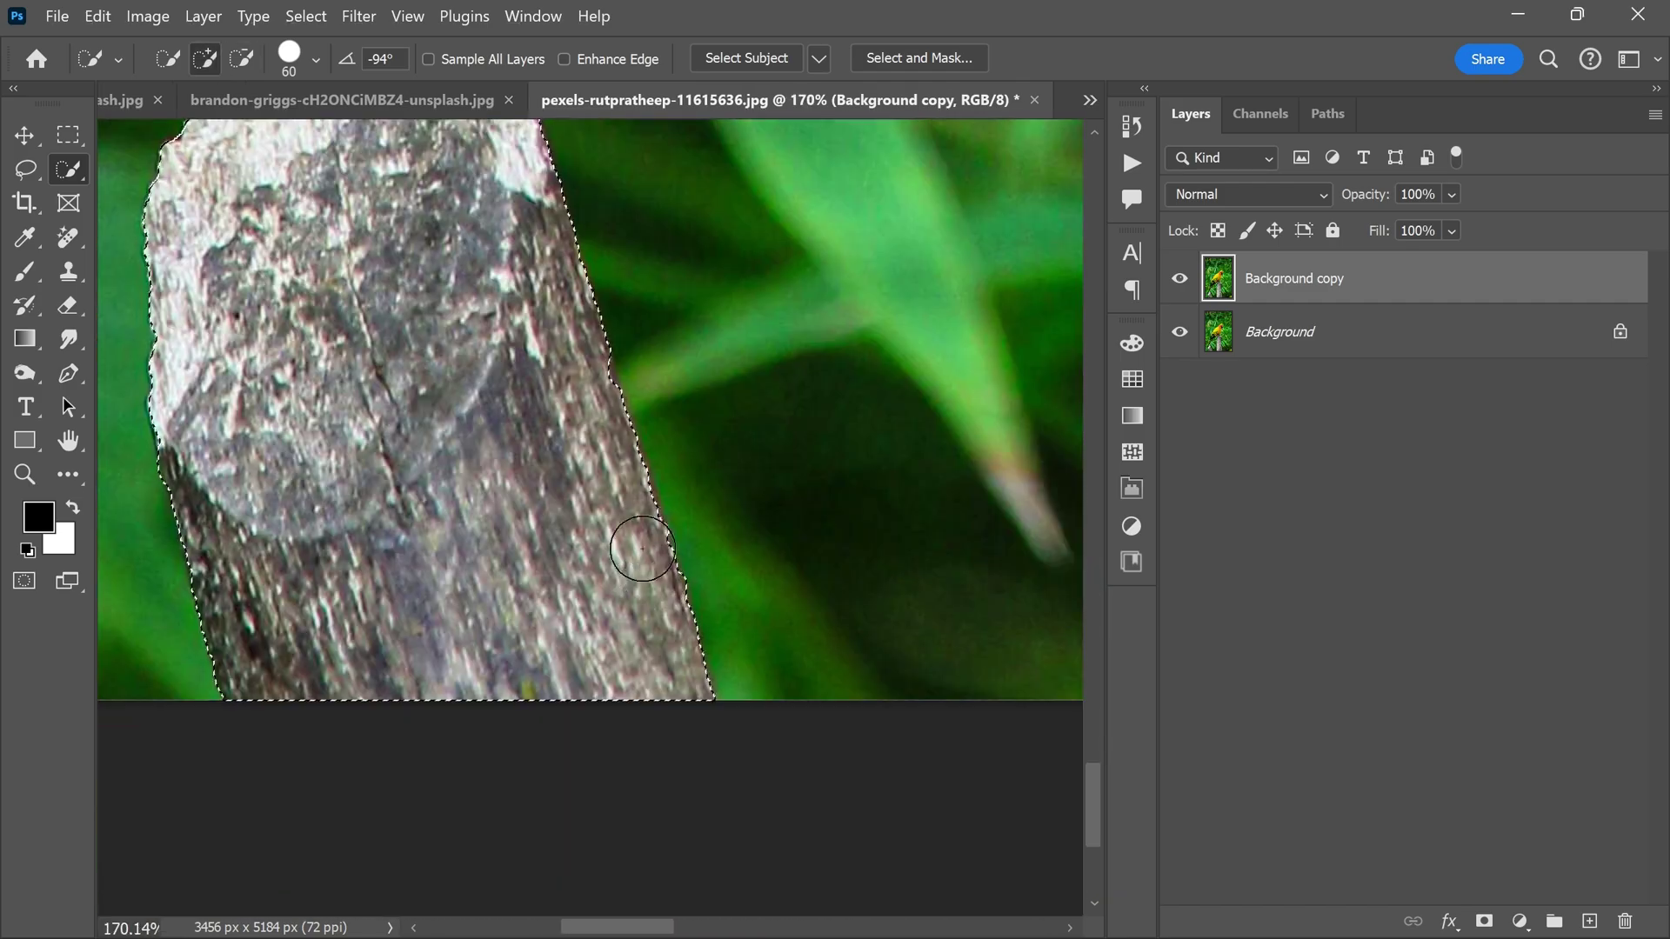
scroll(672, 500, "up", 3)
scroll(377, 694, "left", 5)
key("bracketleft")
key("bracketleft")
key("bracketleft")
scroll(139, 490, "up", 4)
scroll(139, 489, "left", 3)
key("bracketleft")
key("bracketleft")
key("bracketleft")
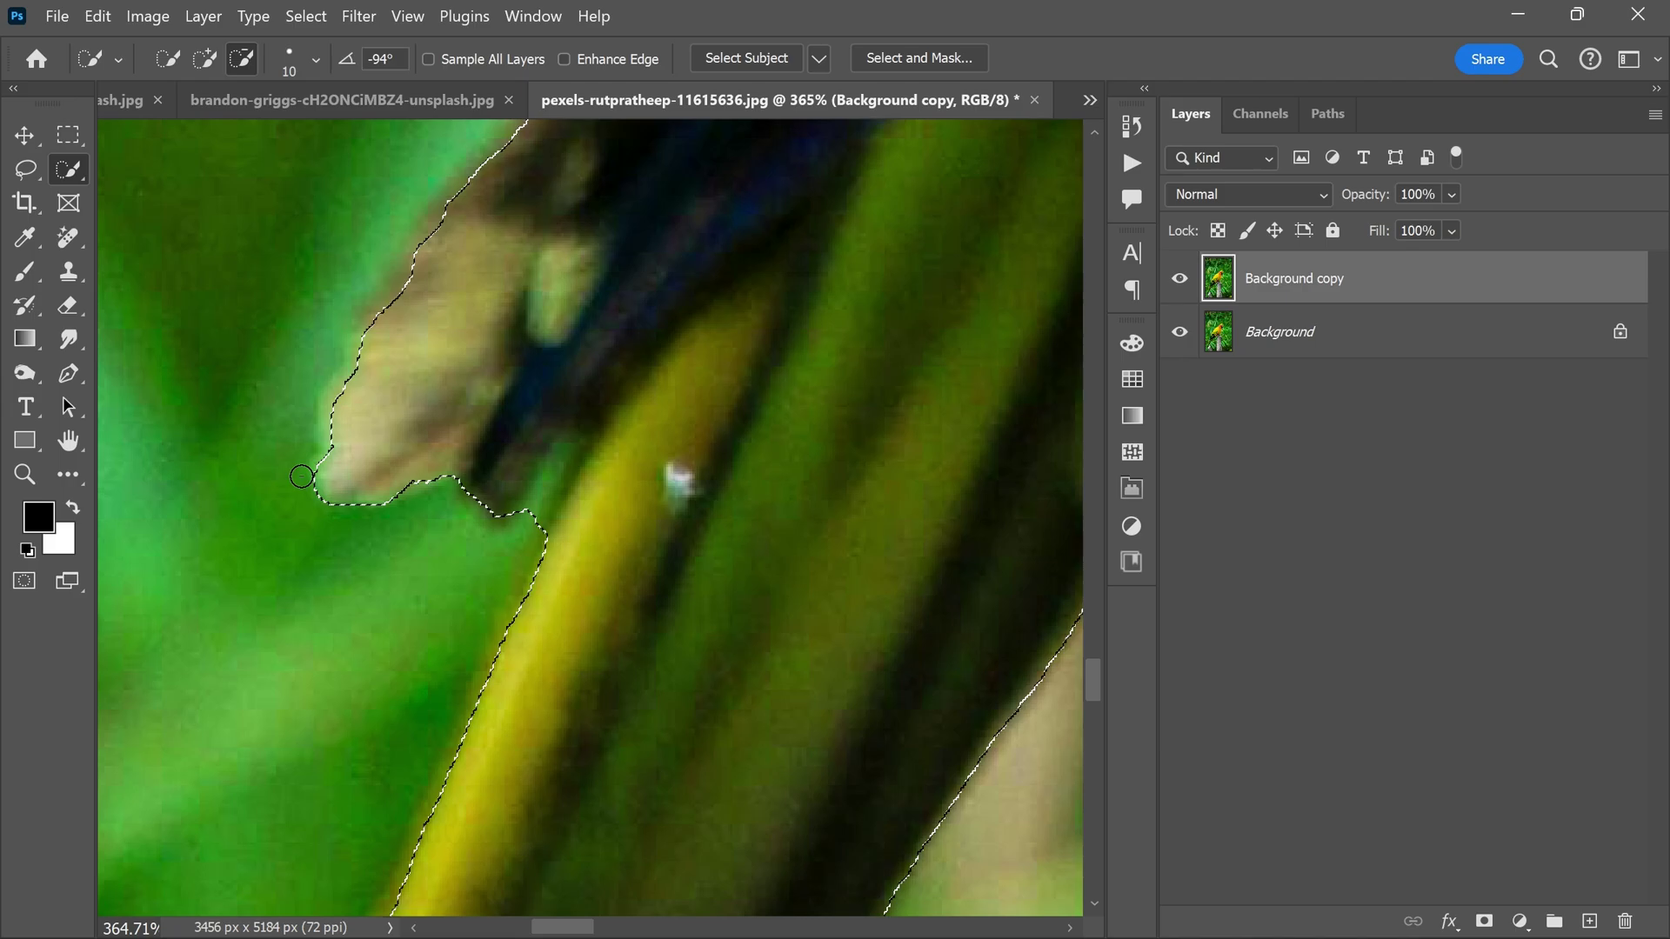
scroll(597, 249, "up", 3)
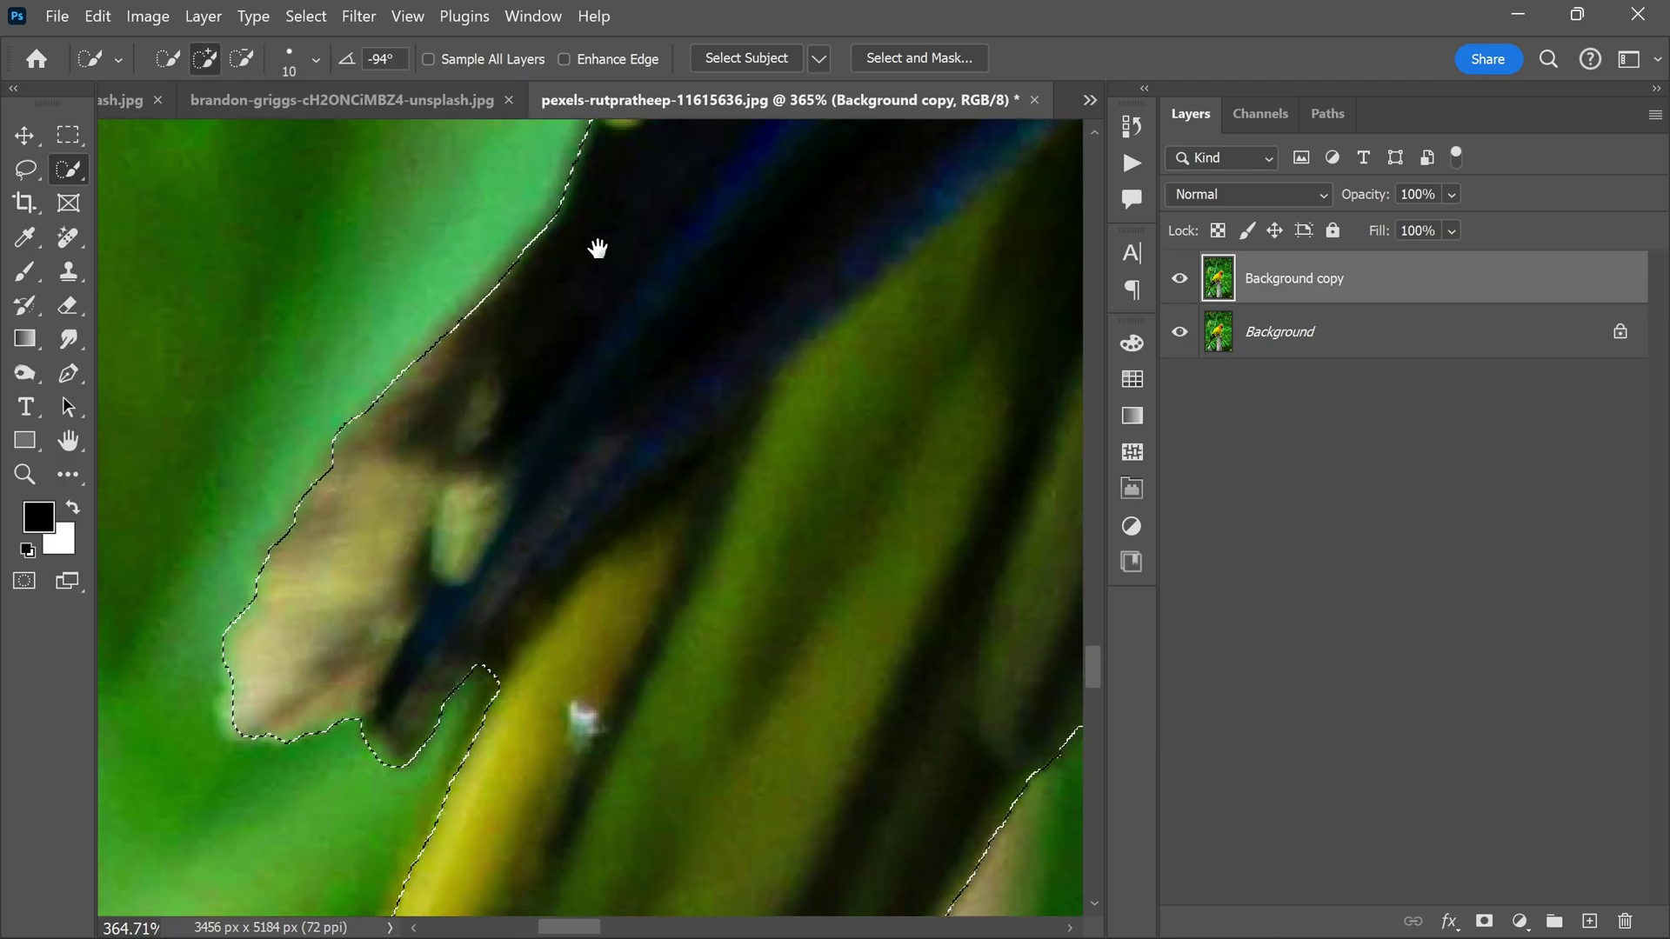
scroll(578, 213, "down", 5)
scroll(522, 522, "up", 2)
scroll(502, 704, "up", 3)
scroll(501, 706, "up", 3)
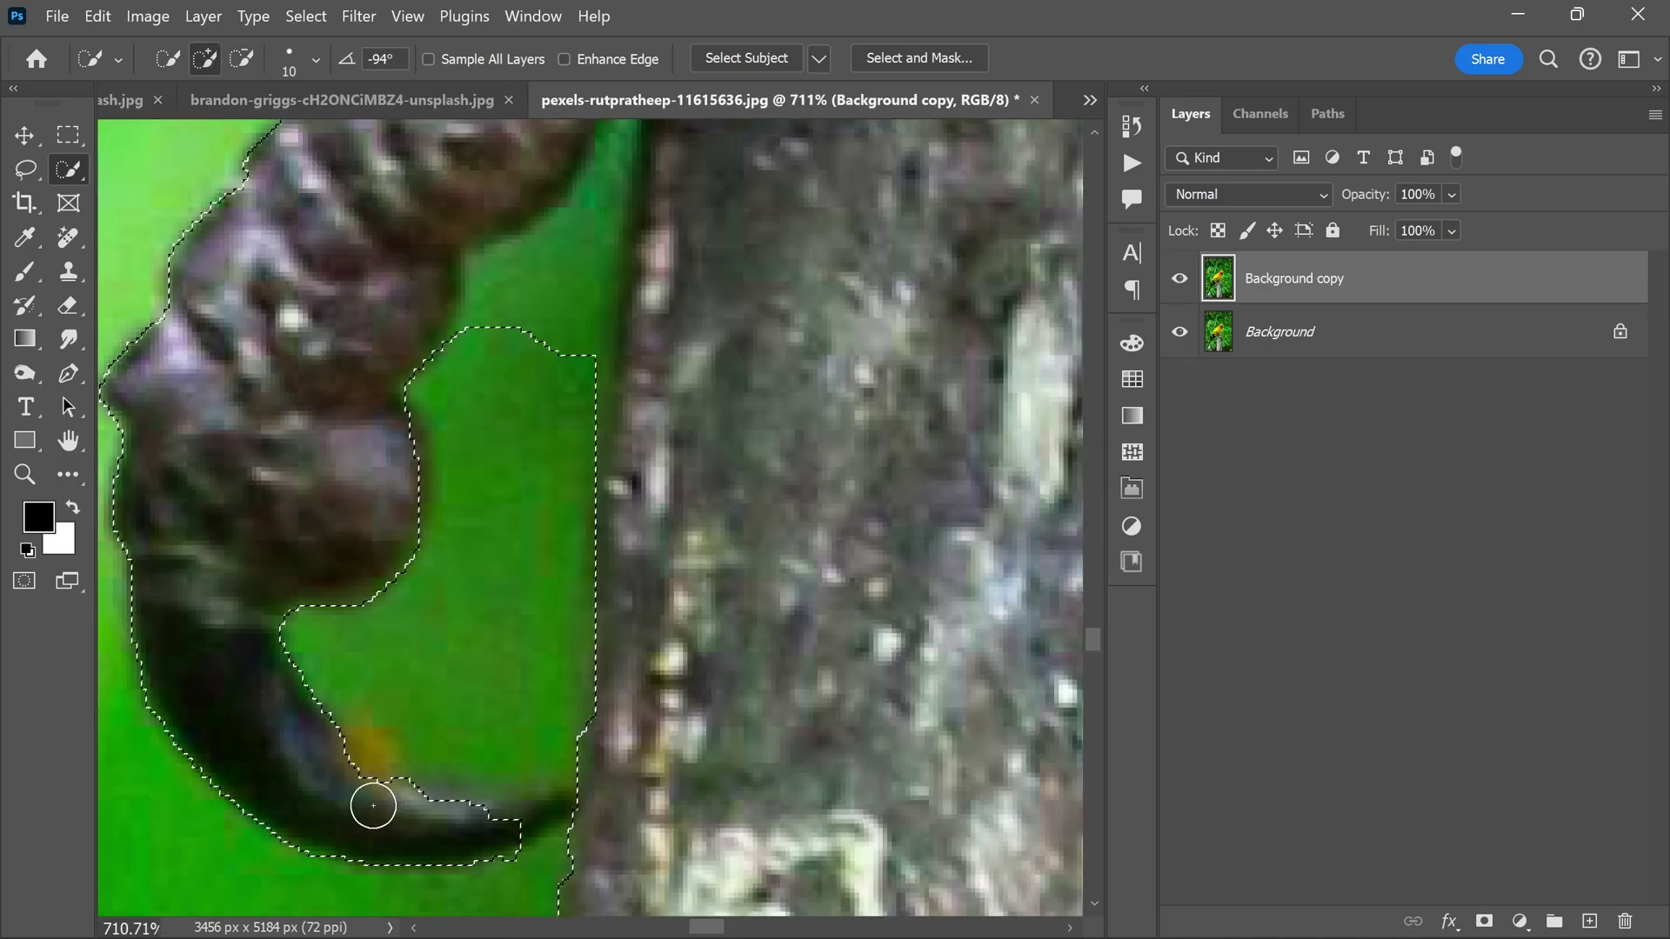
mouse_move(374, 801)
left_mouse_down()
mouse_move(551, 801)
mouse_move(643, 674)
left_mouse_up()
key("bracketleft")
key("bracketleft")
key("bracketleft")
scroll(643, 673, "up", 2)
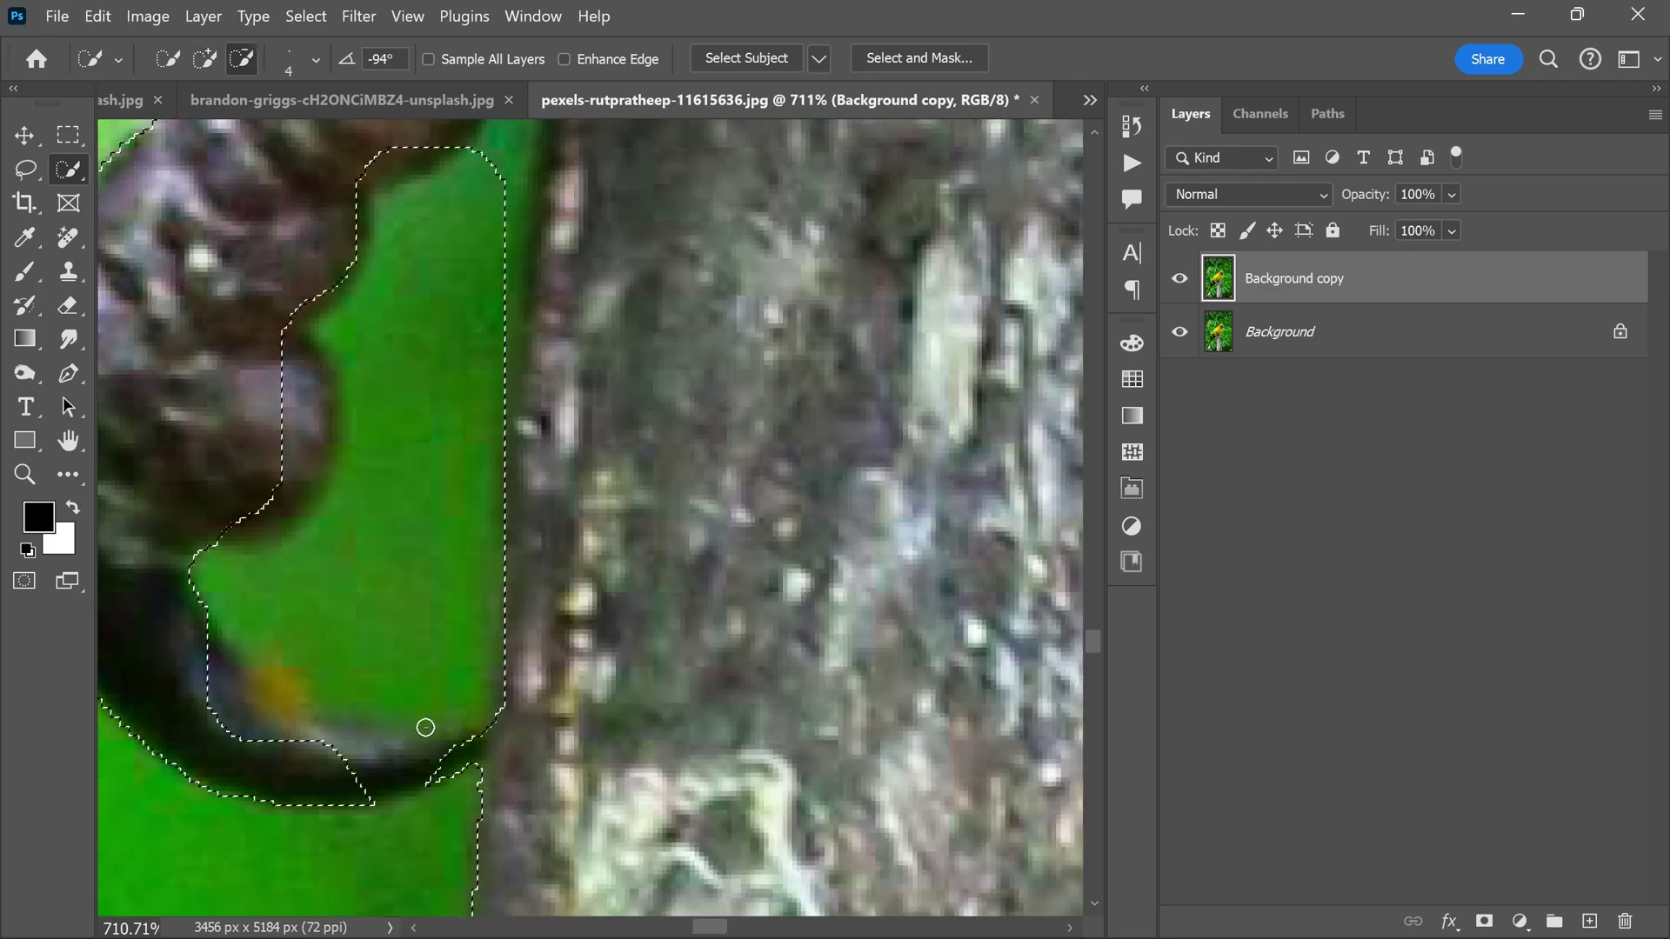
scroll(377, 884, "up", 2)
scroll(299, 627, "up", 2)
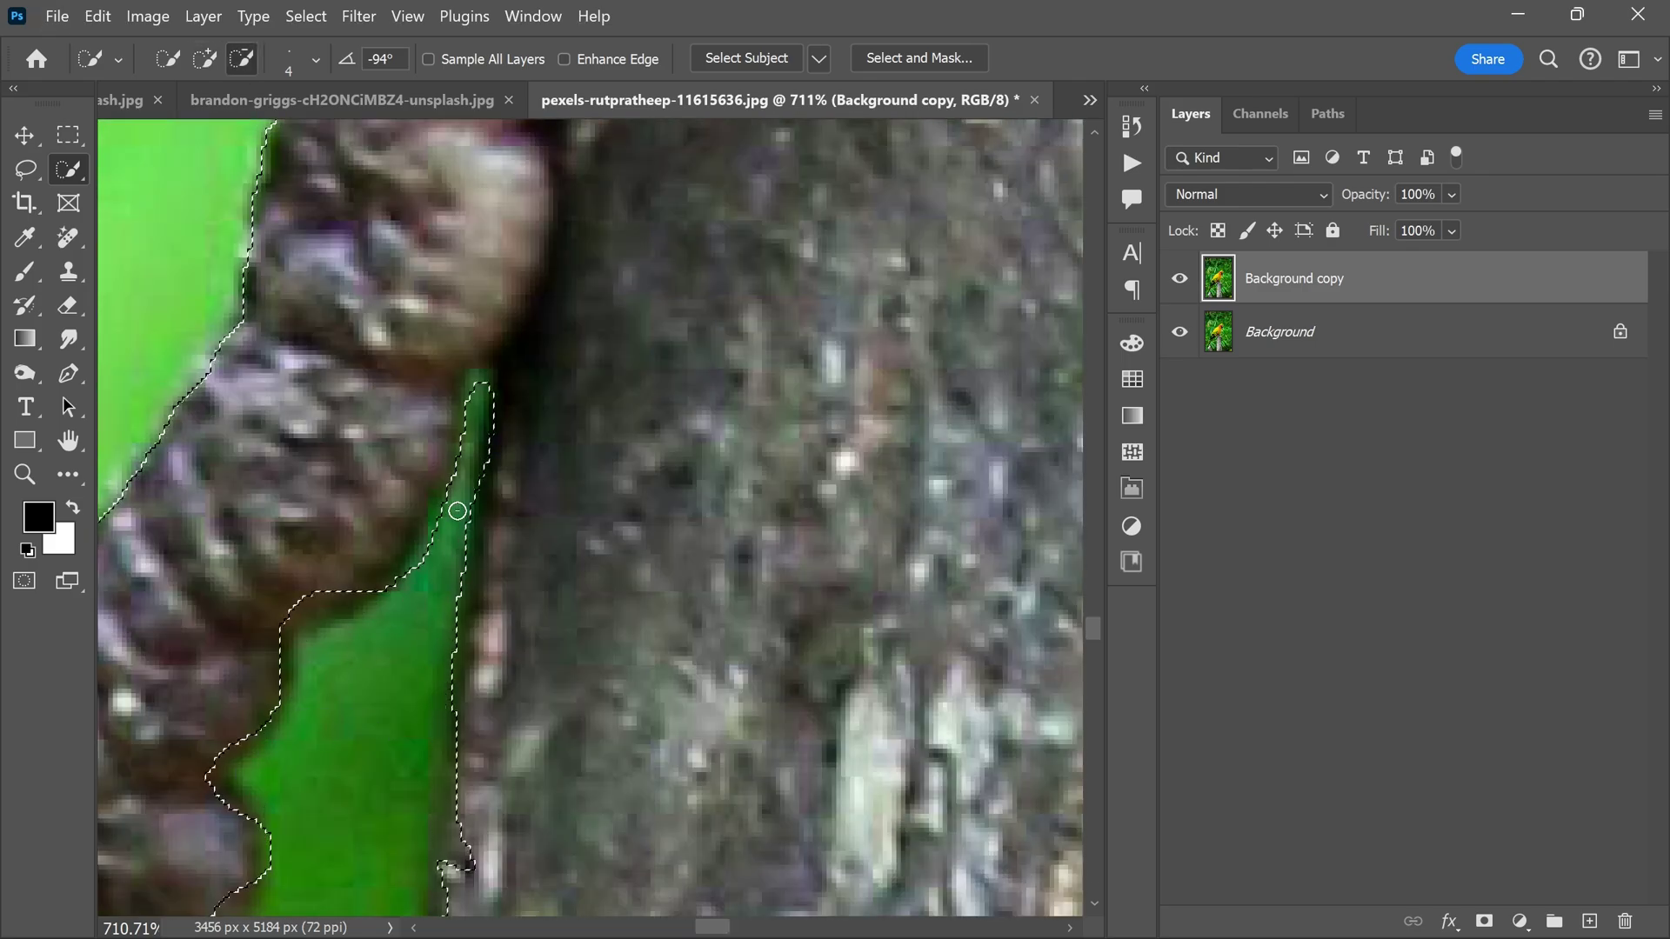
scroll(478, 383, "down", 4)
scroll(533, 526, "up", 3)
scroll(535, 525, "down", 2)
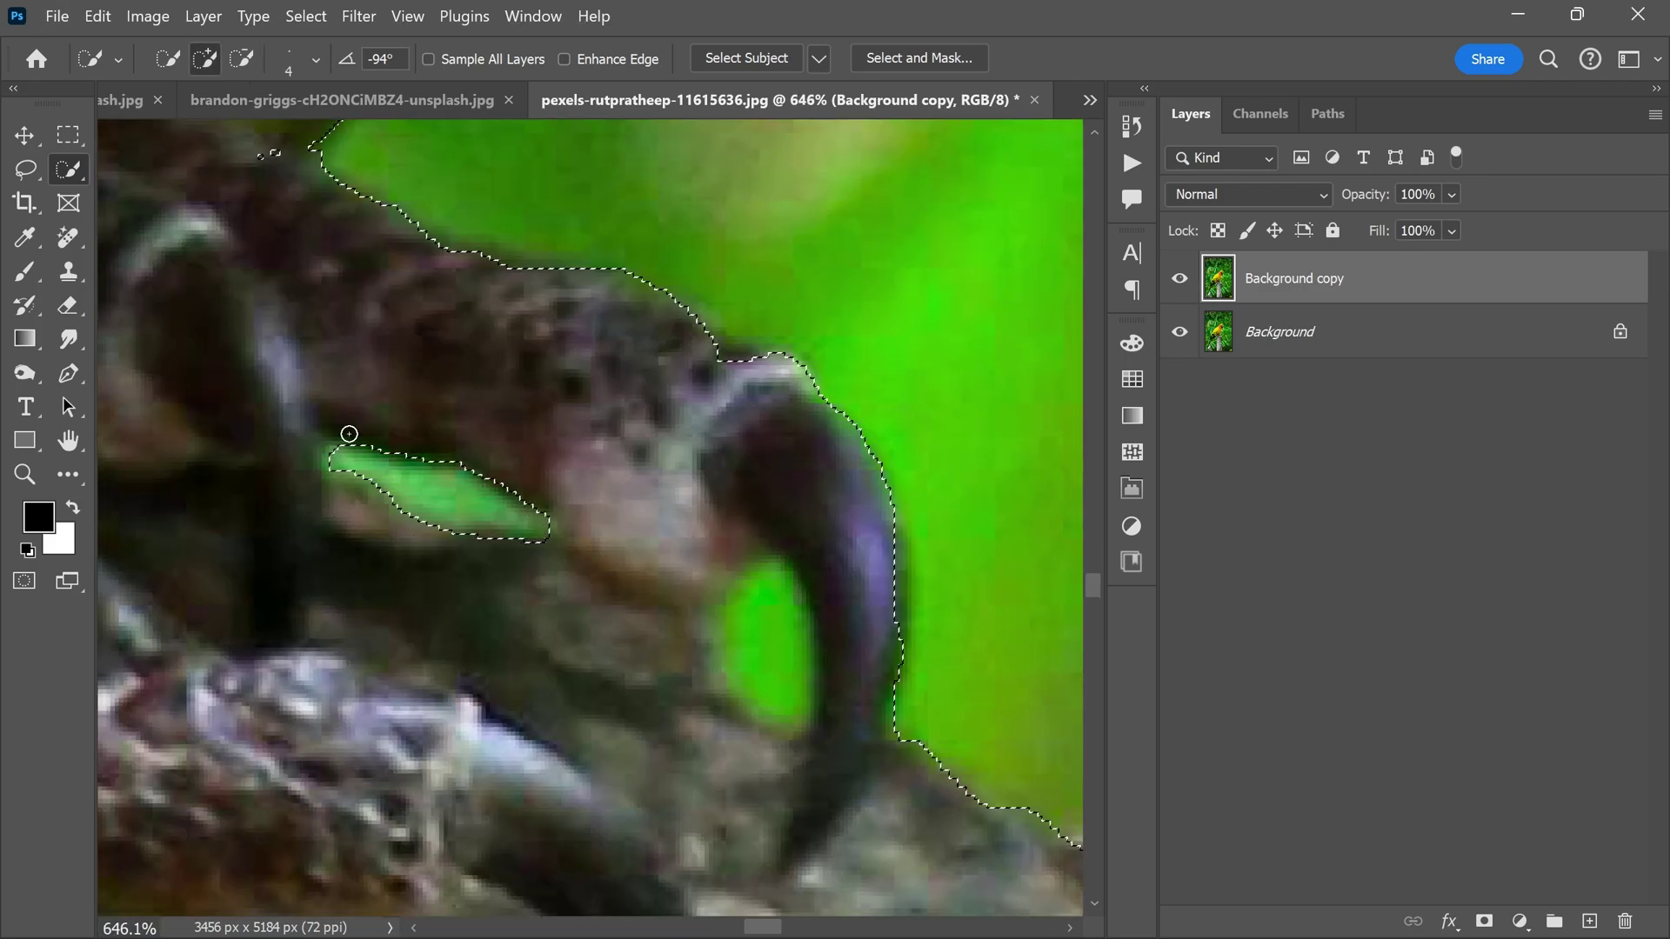
scroll(347, 436, "down", 2)
scroll(530, 437, "down", 2)
scroll(463, 537, "down", 4)
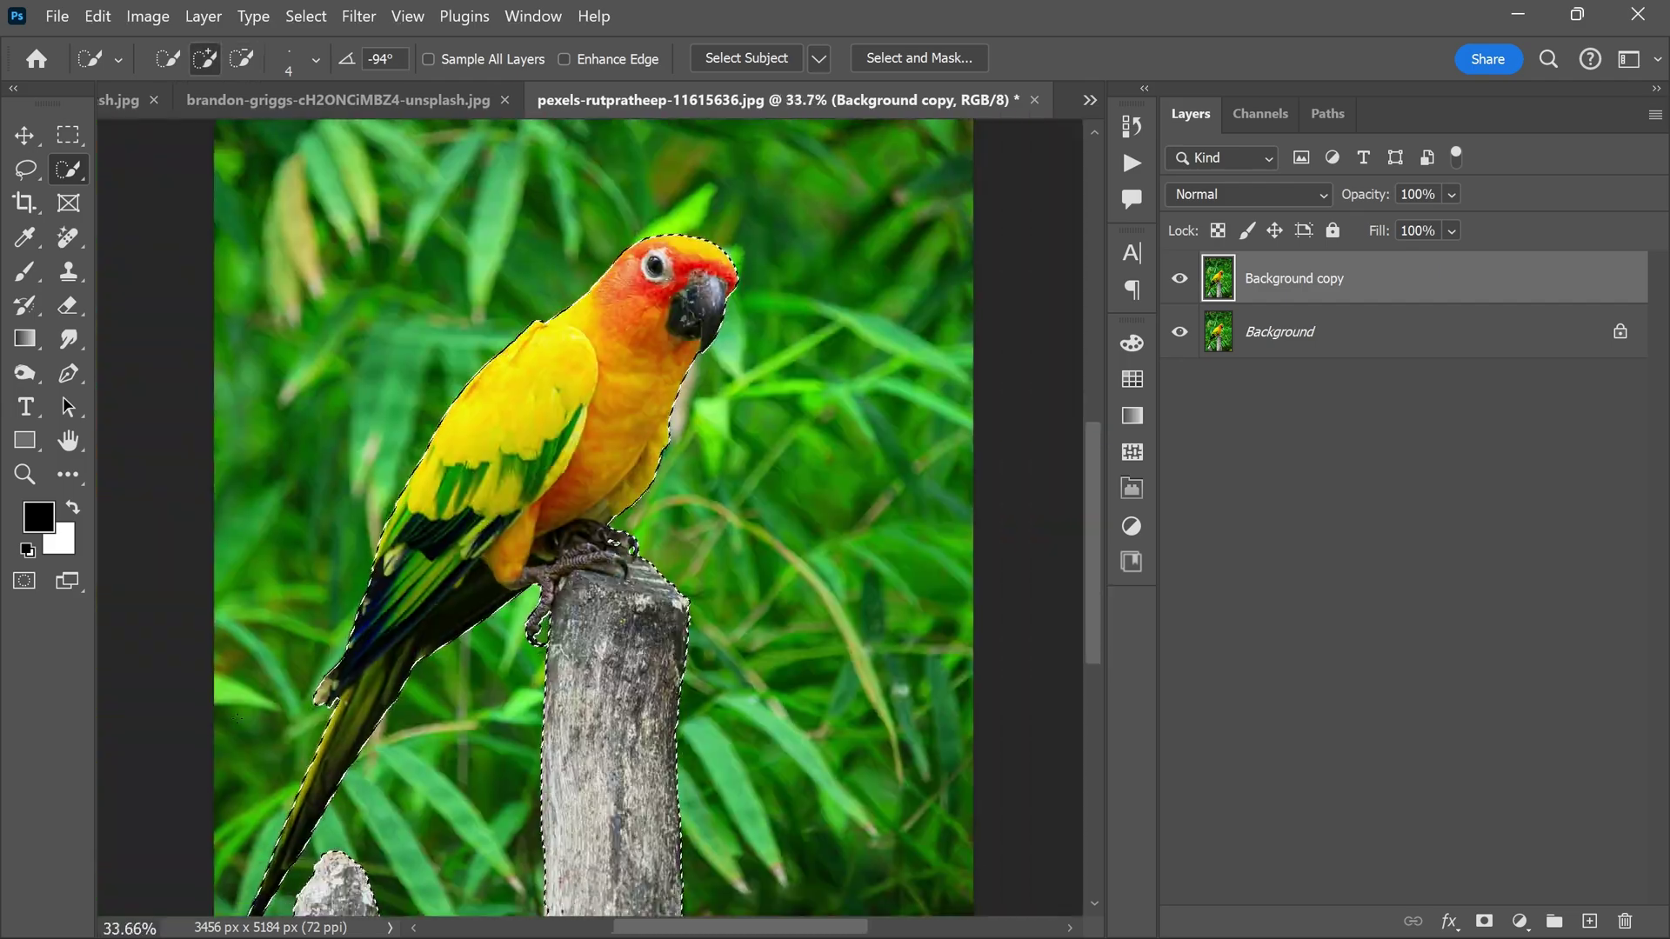
scroll(463, 537, "down", 1)
scroll(464, 538, "up", 1)
scroll(464, 538, "down", 1)
scroll(688, 446, "down", 1)
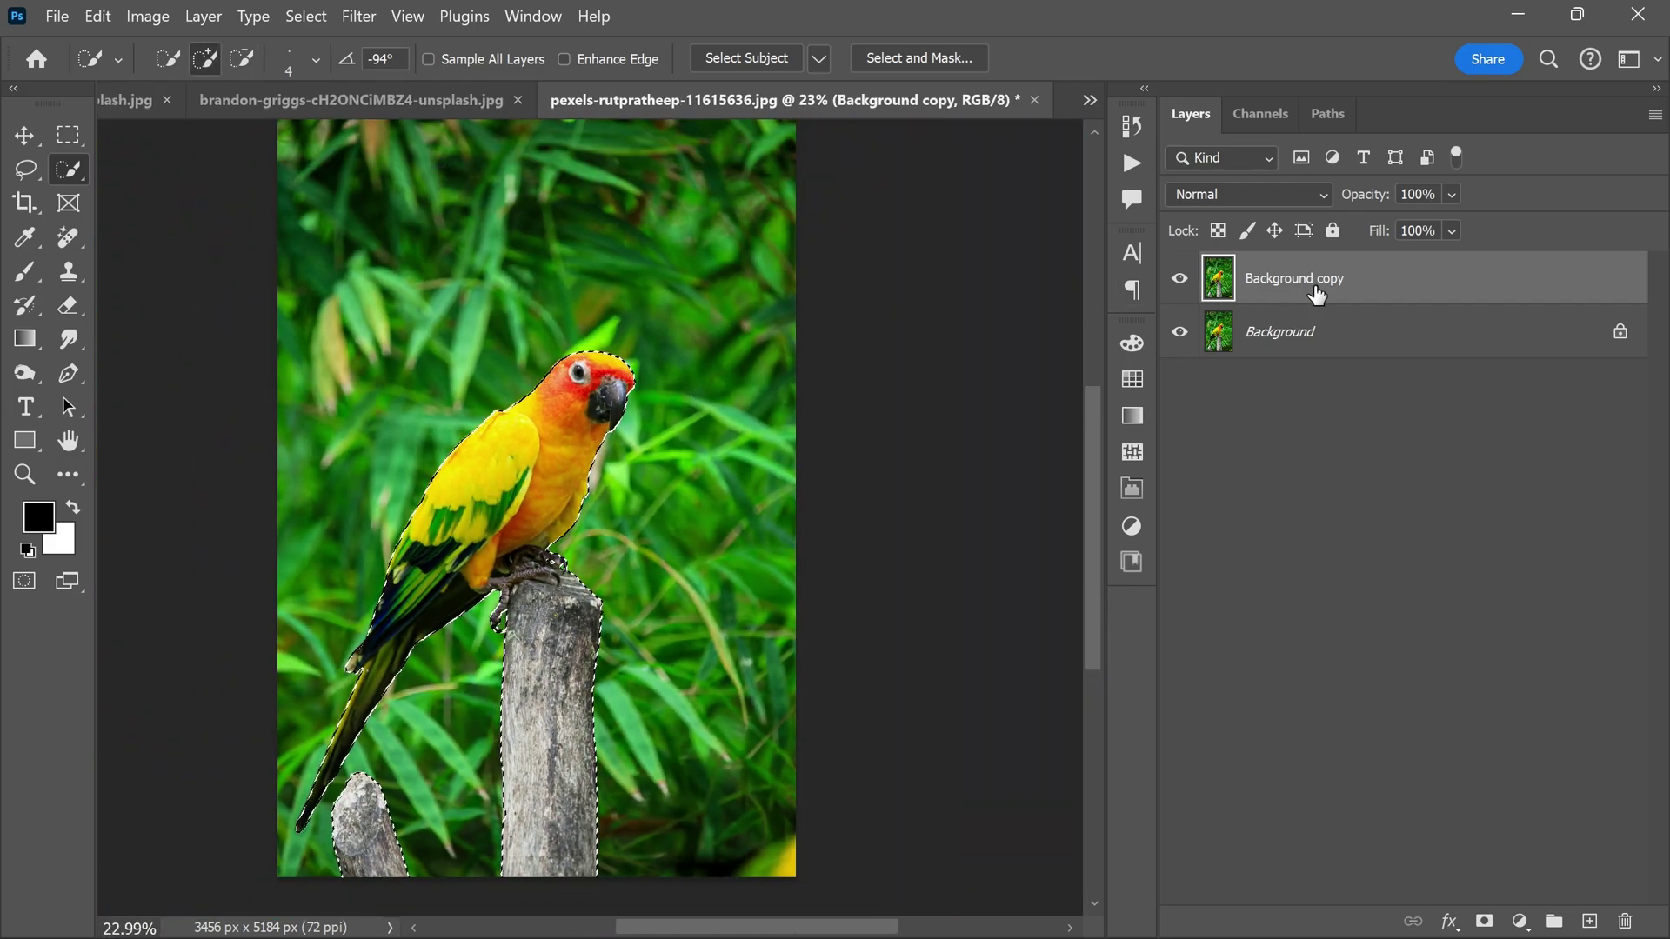
Copy the parrot to Layer 1, reload its outline, hide it, and target Background copy.
key("ctrl+j")
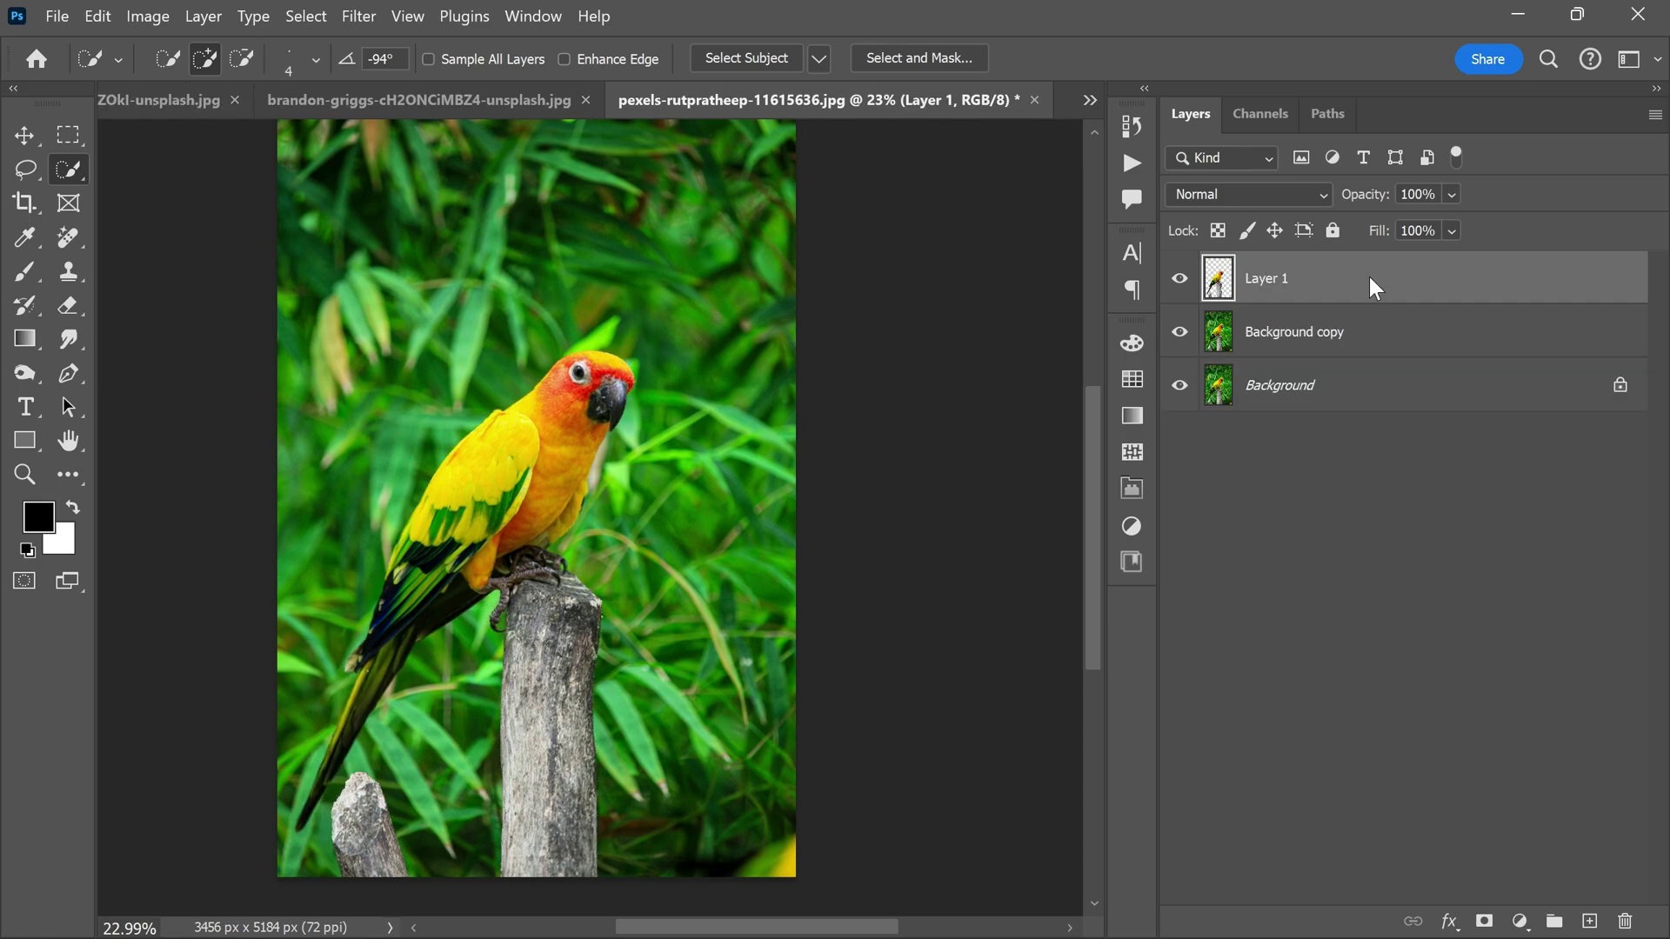
right_click(1211, 287)
left_click(1237, 351)
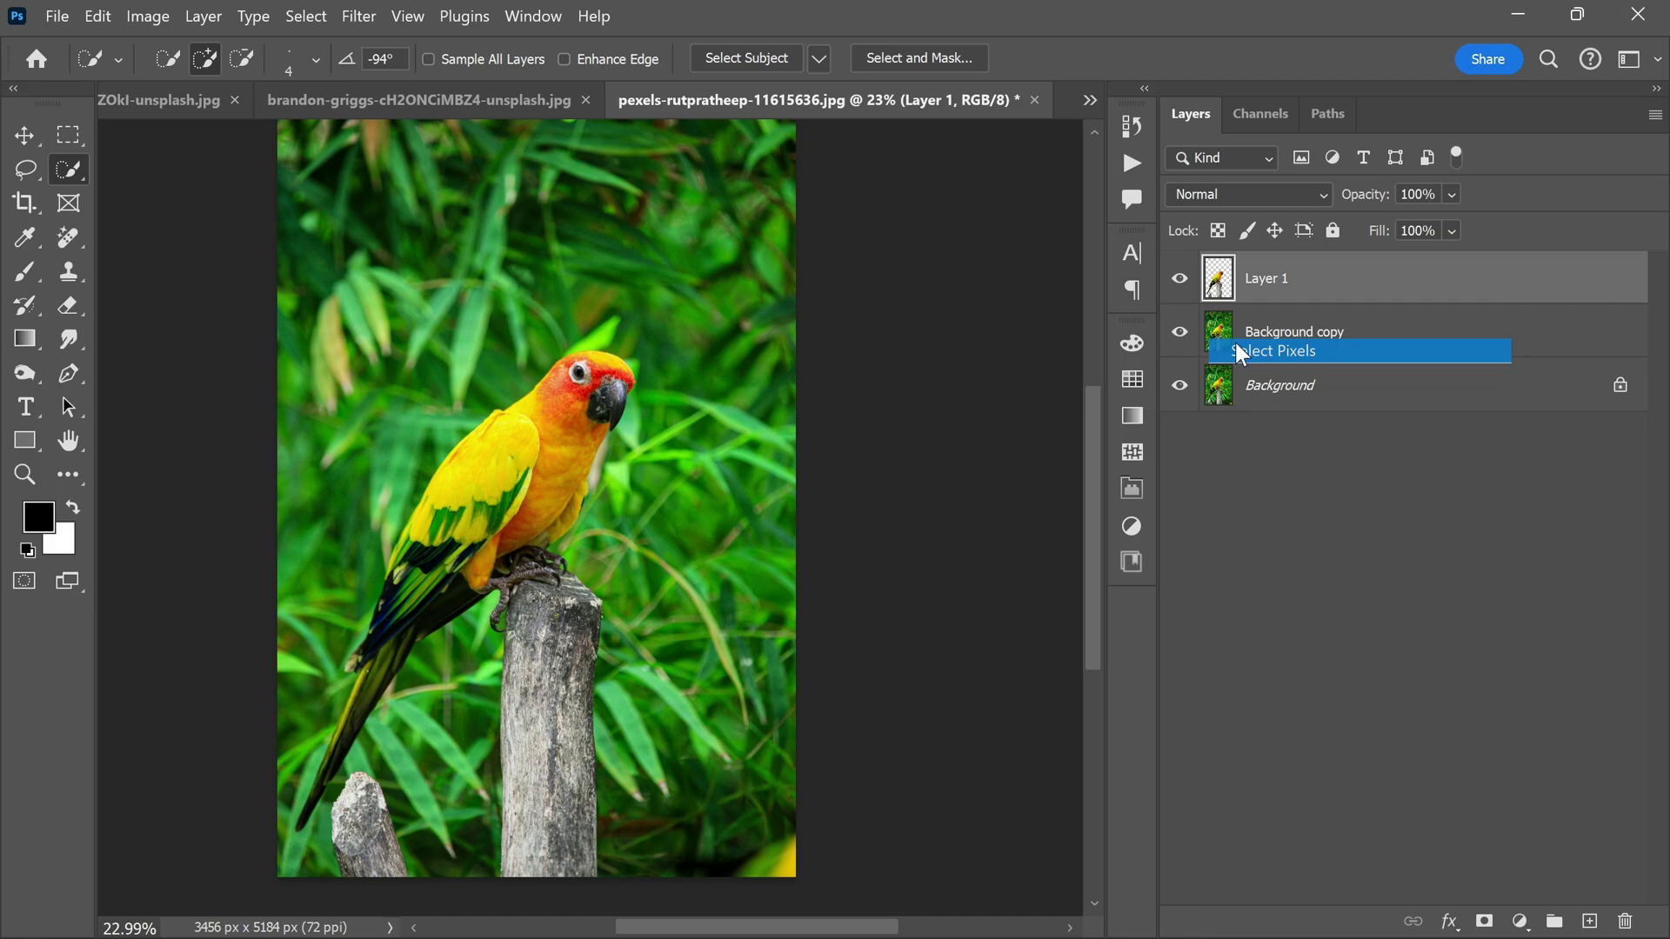
left_click(1179, 279)
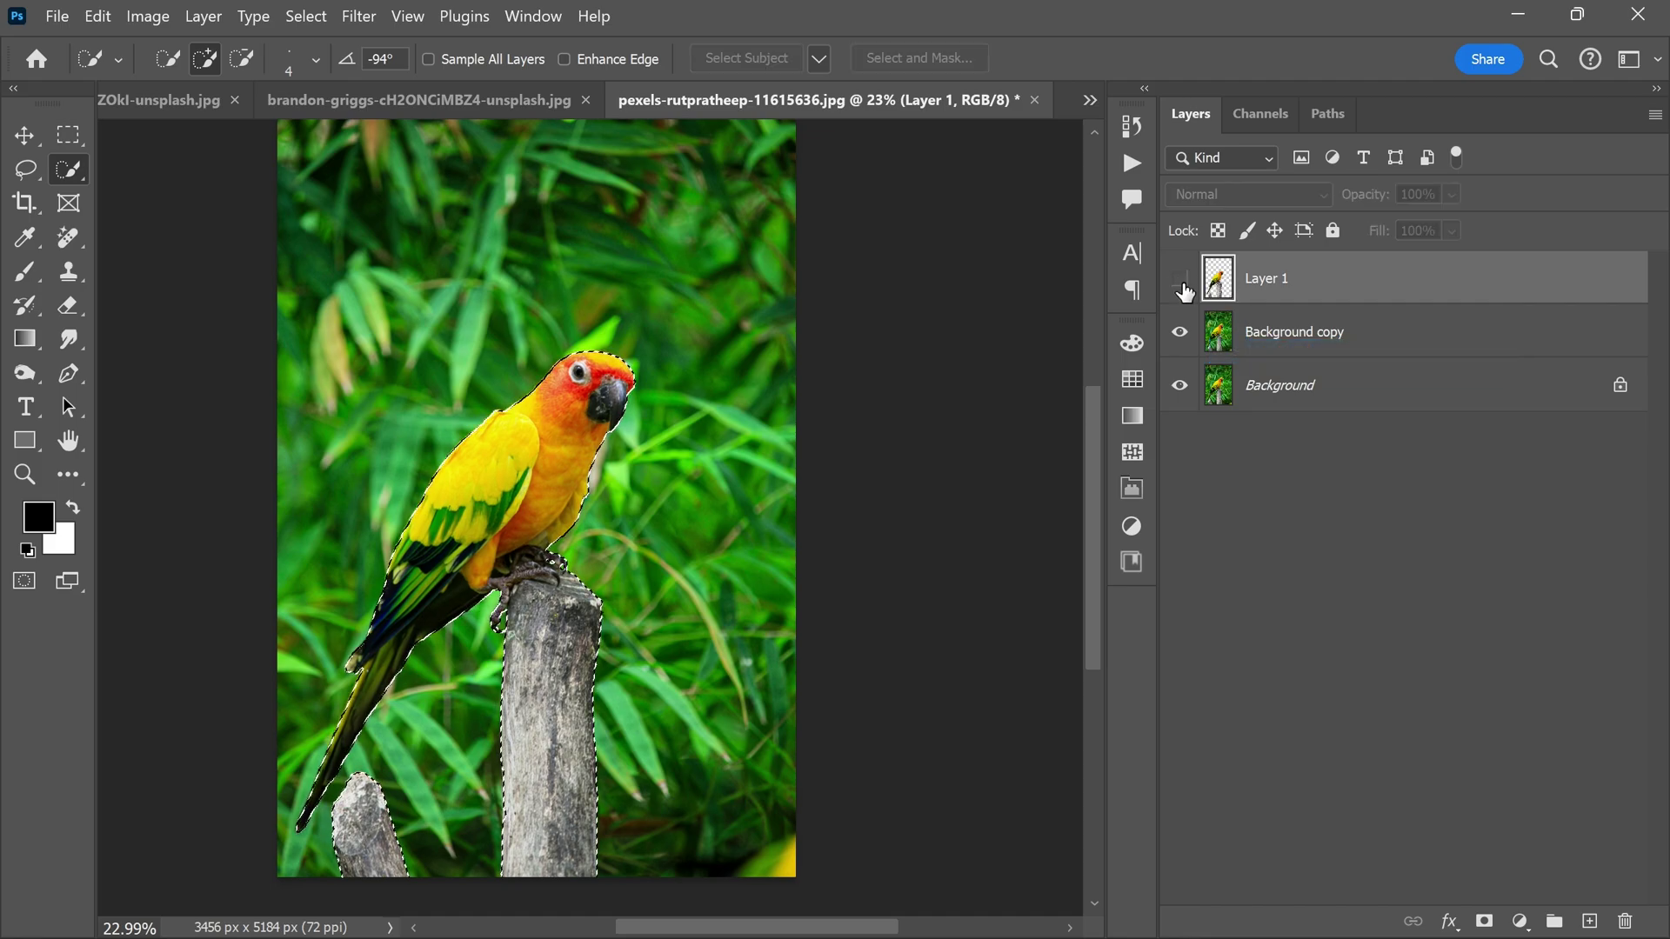
left_click(1321, 343)
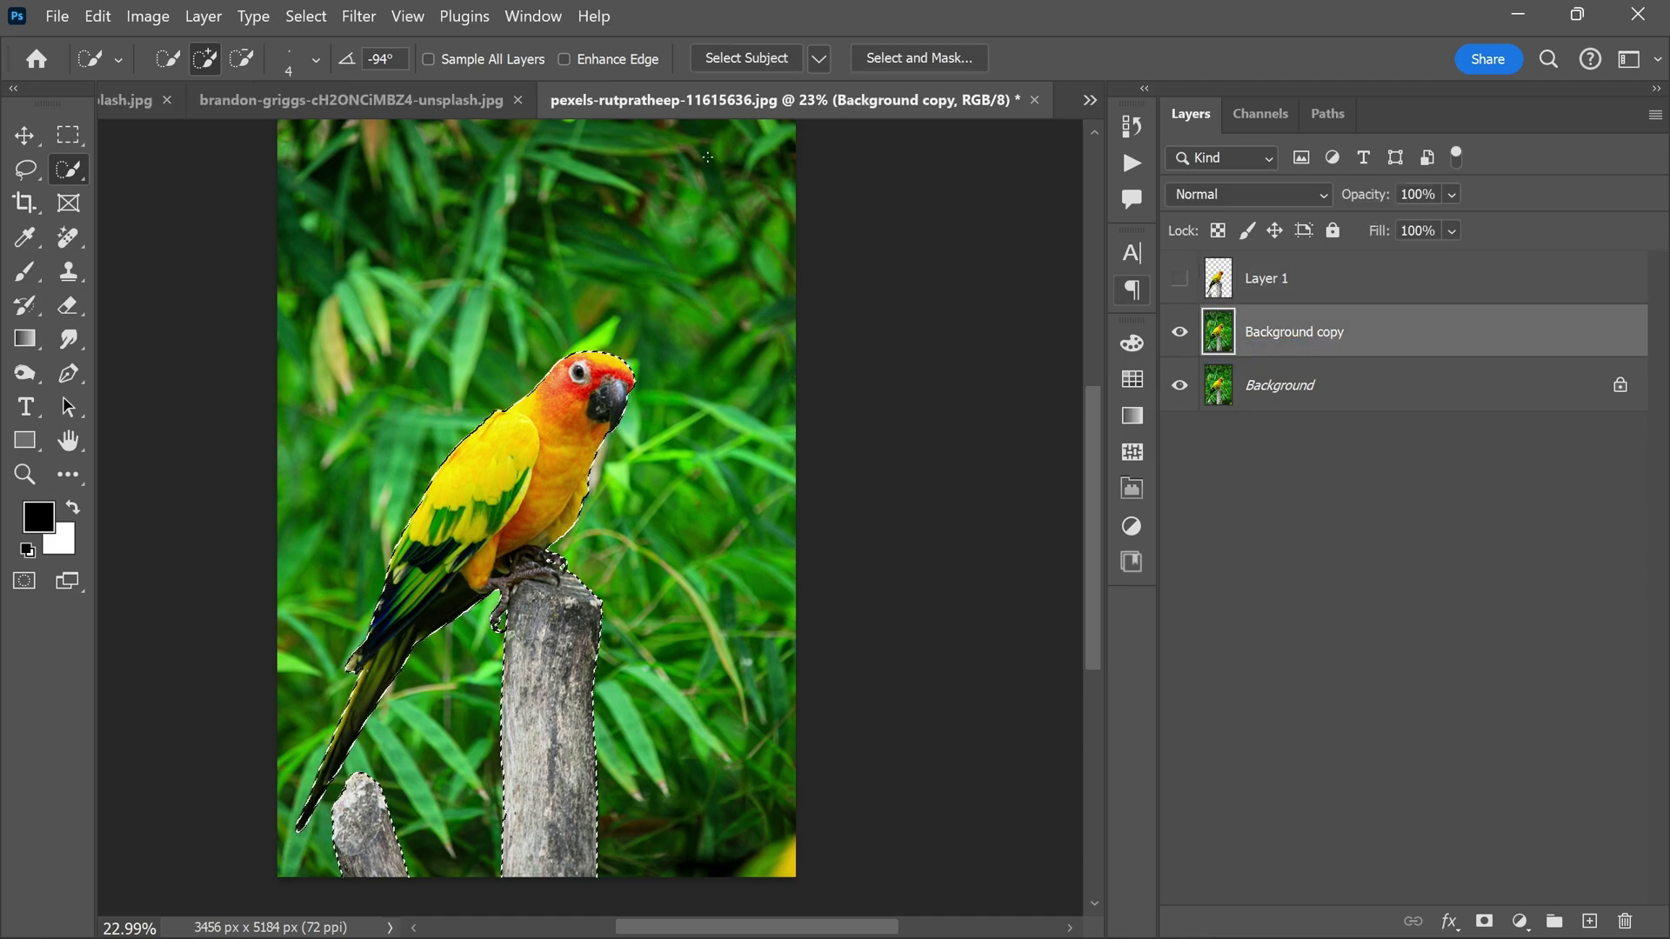
Expand the selection by 20 pixels using Select > Modify > Expand.
left_click(305, 16)
mouse_move(328, 388)
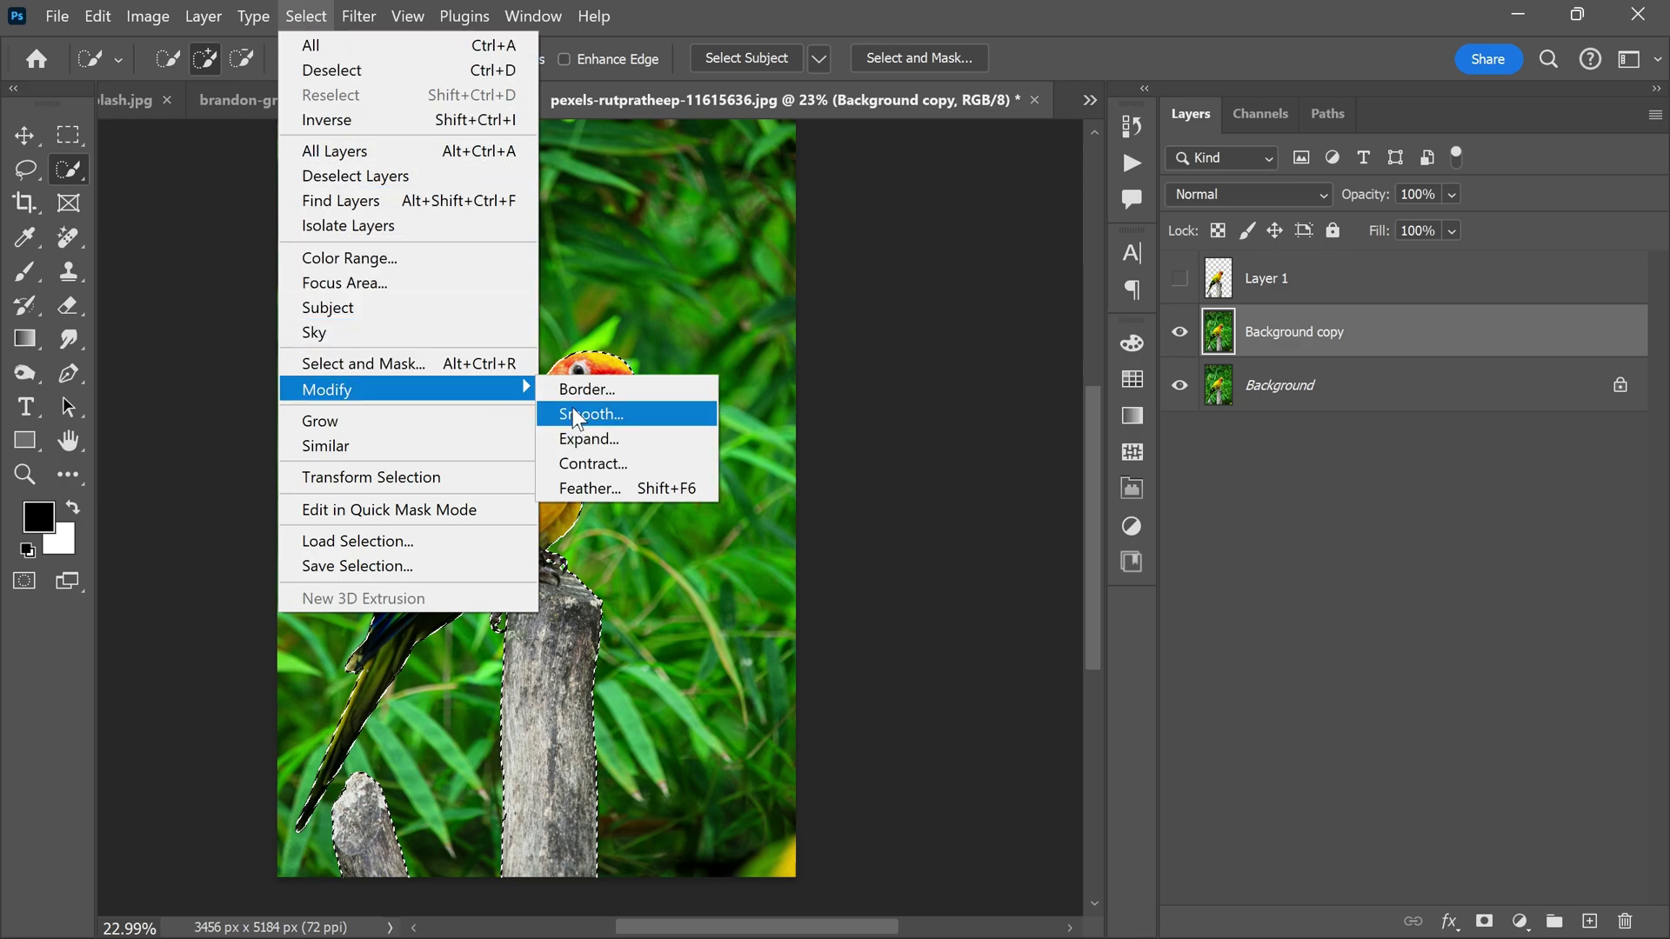
left_click(583, 436)
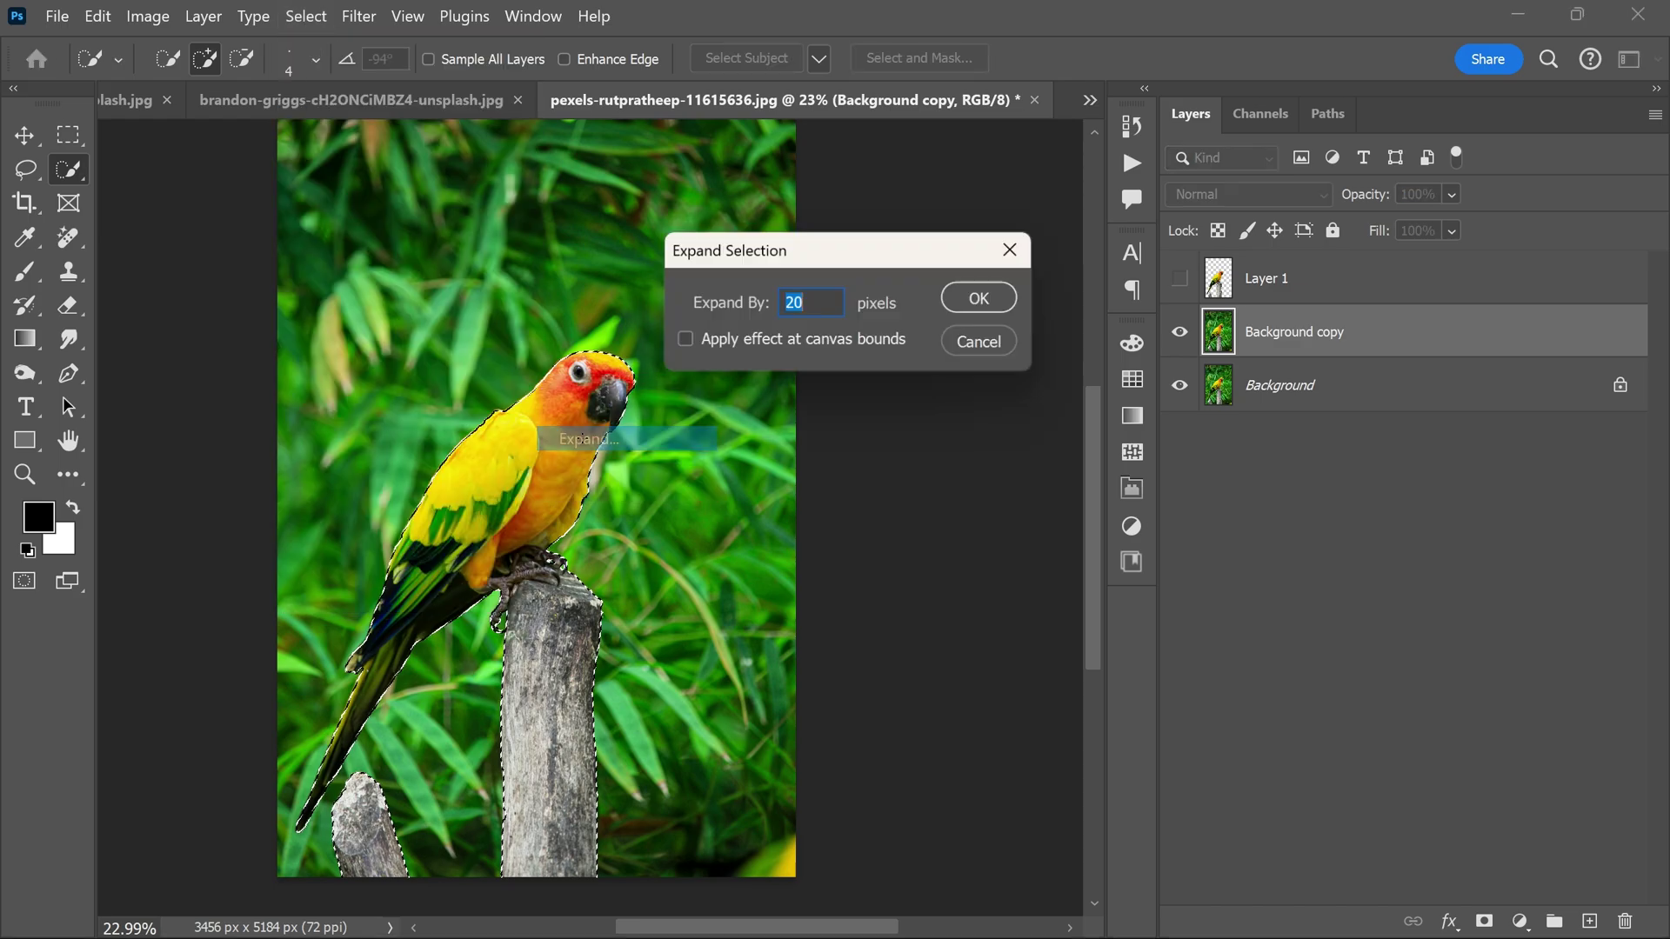
left_click(972, 298)
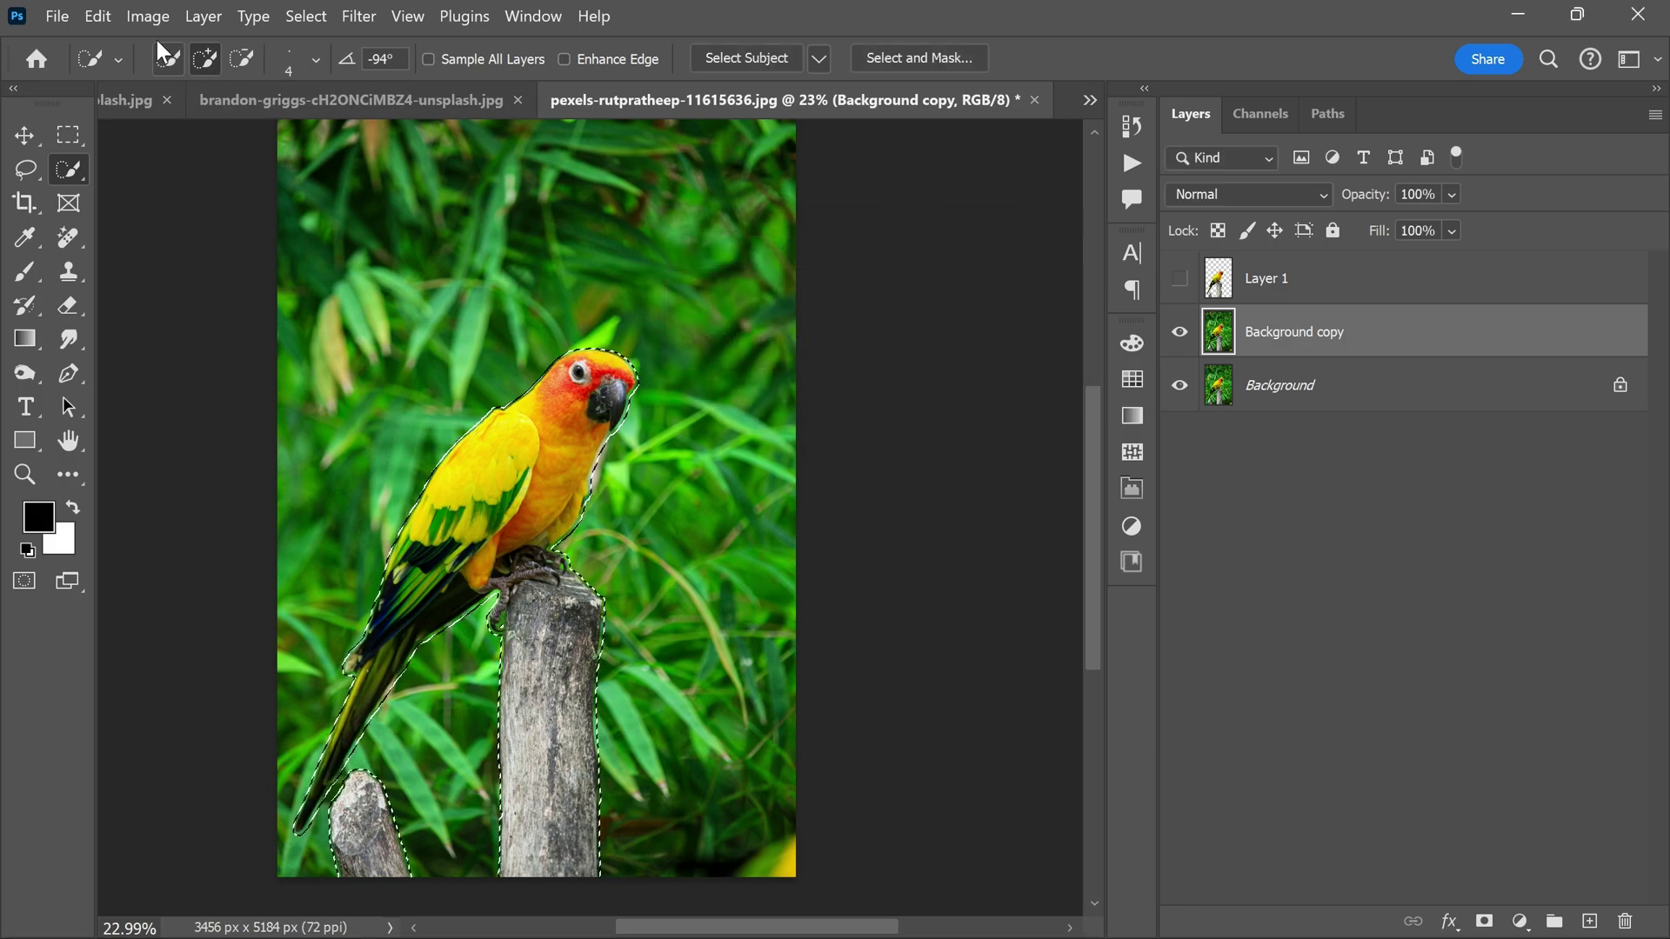
left_click(103, 17)
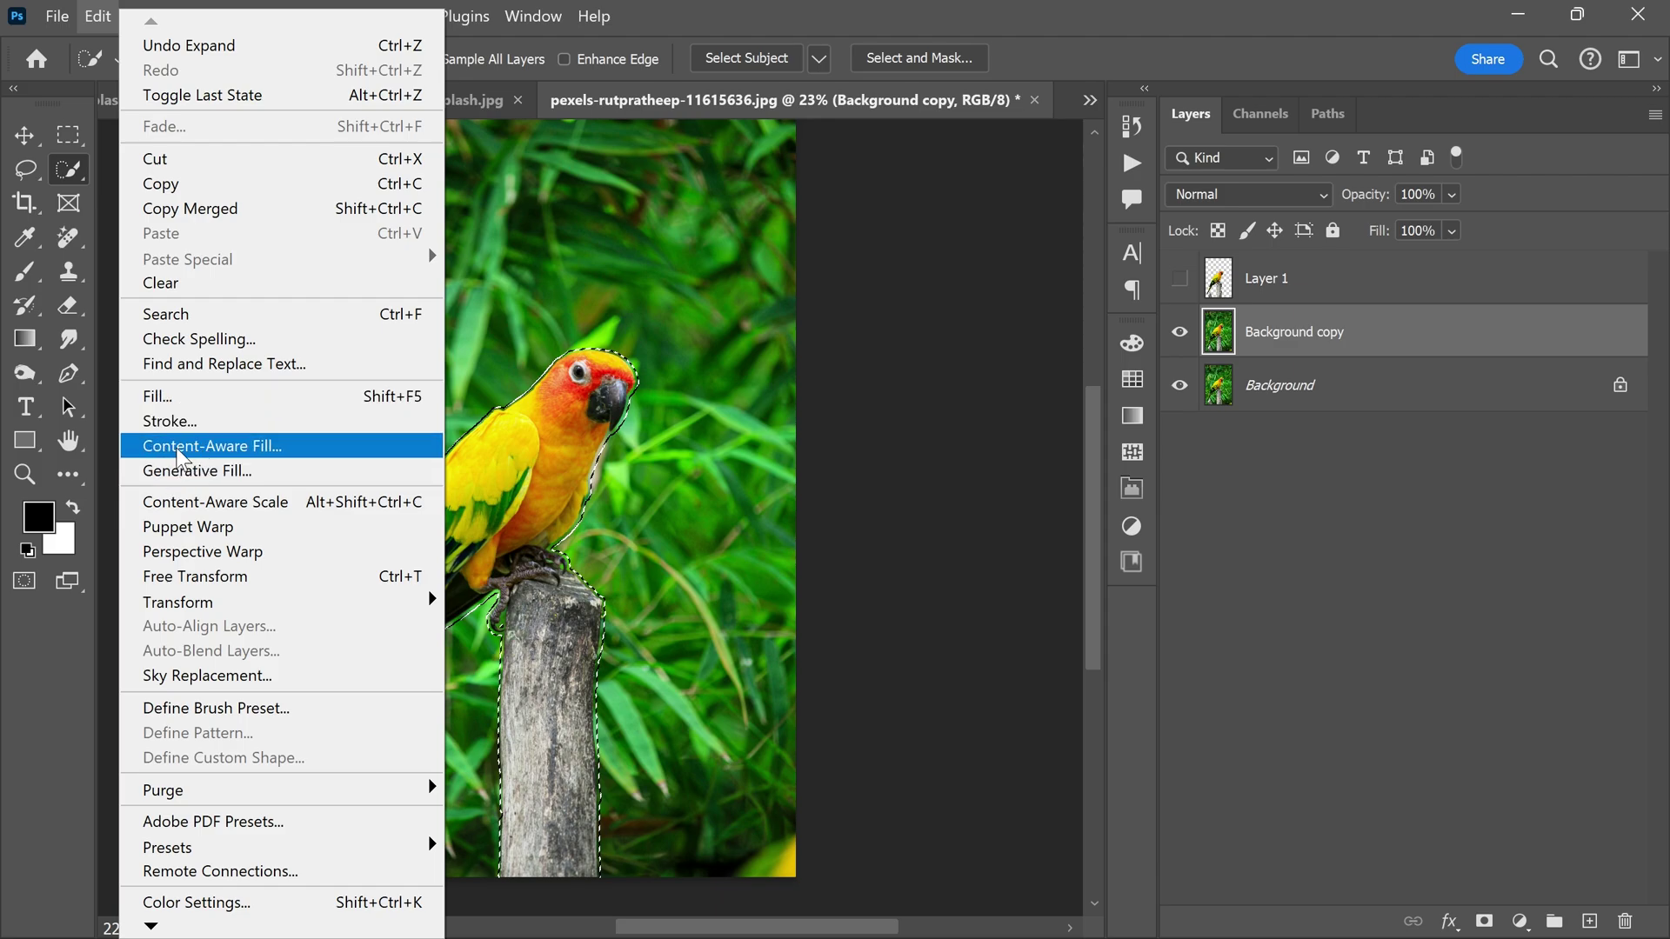
Run Content-Aware Fill with output to a new layer, then deselect.
left_click(175, 453)
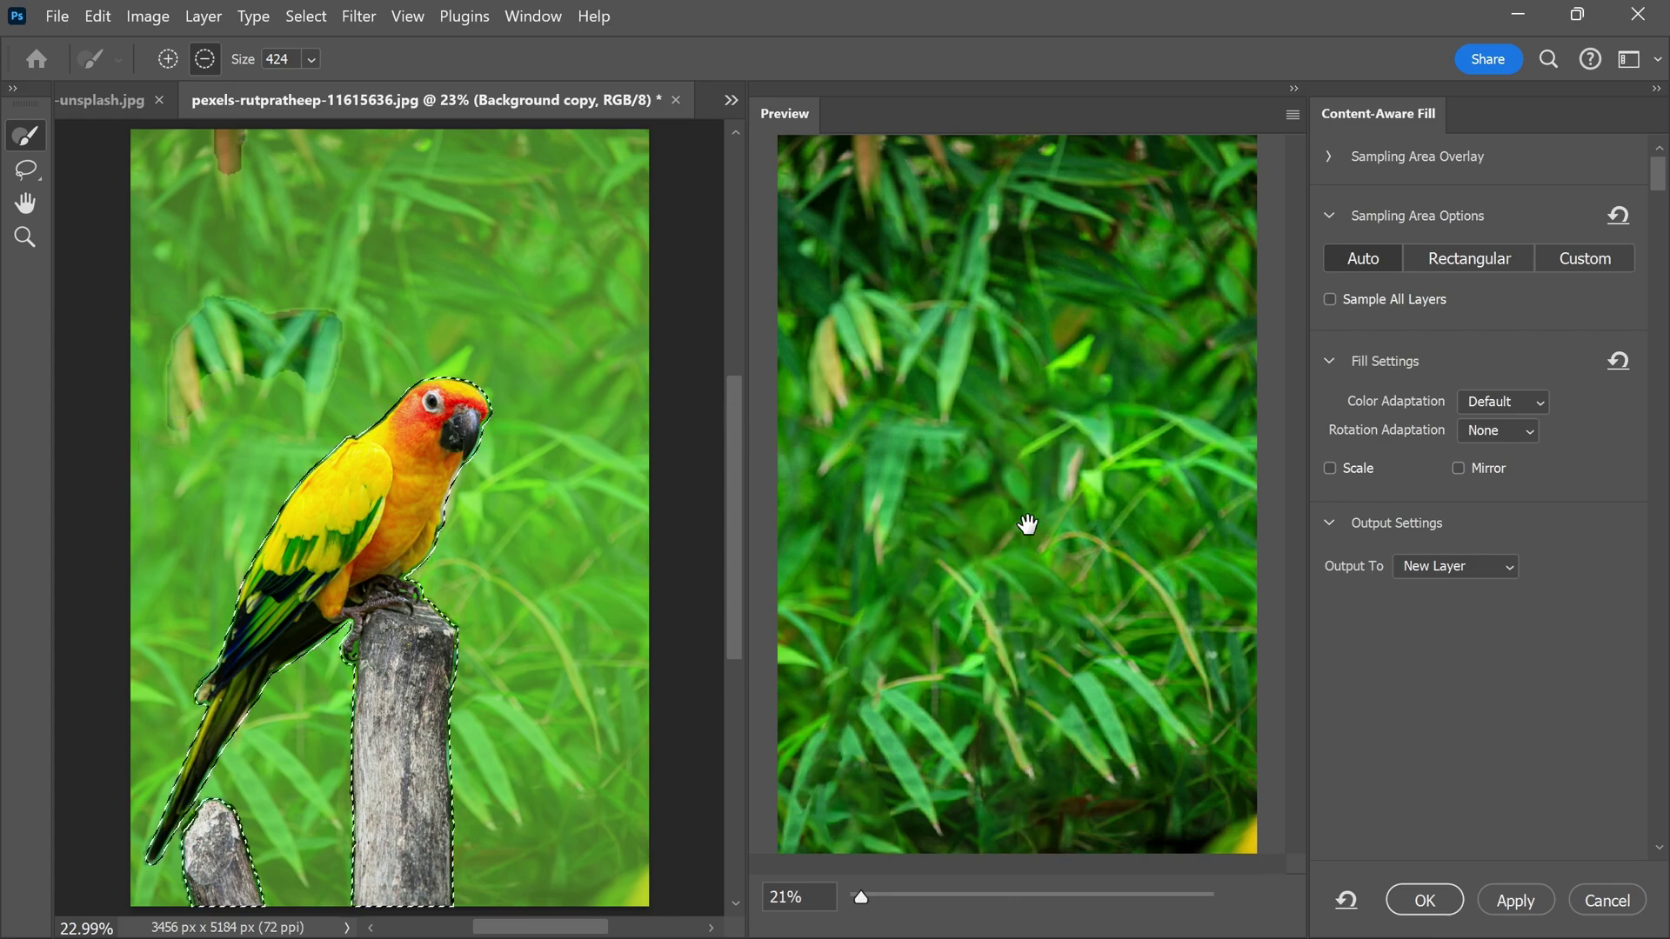
left_click(1424, 899)
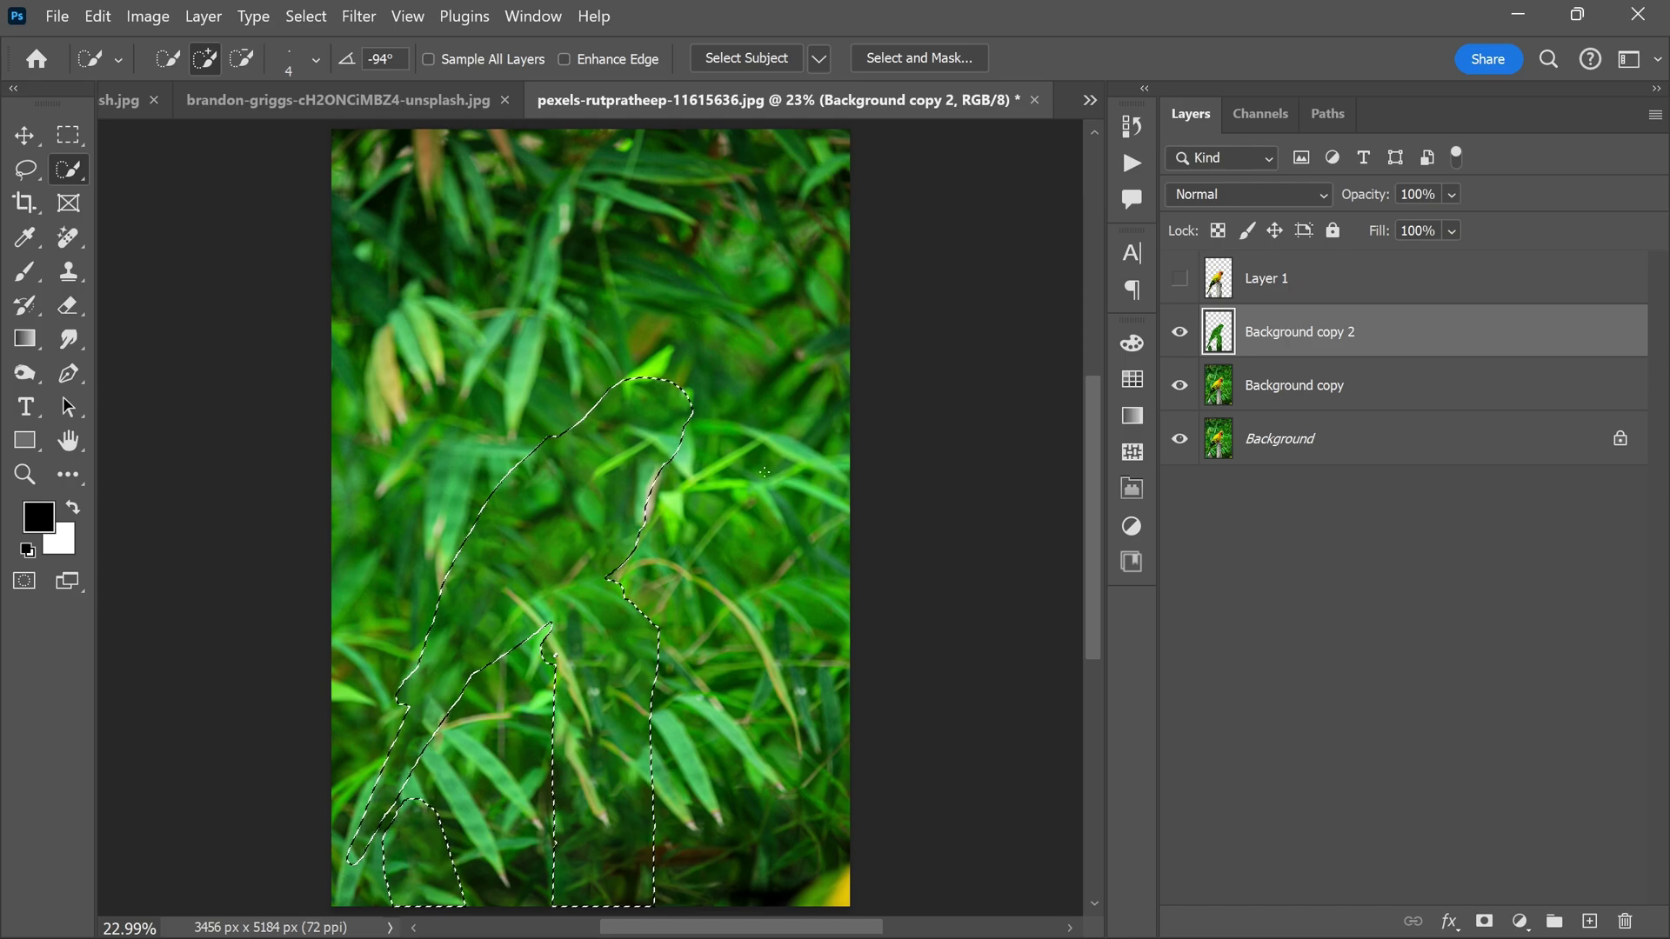
key("ctrl+d")
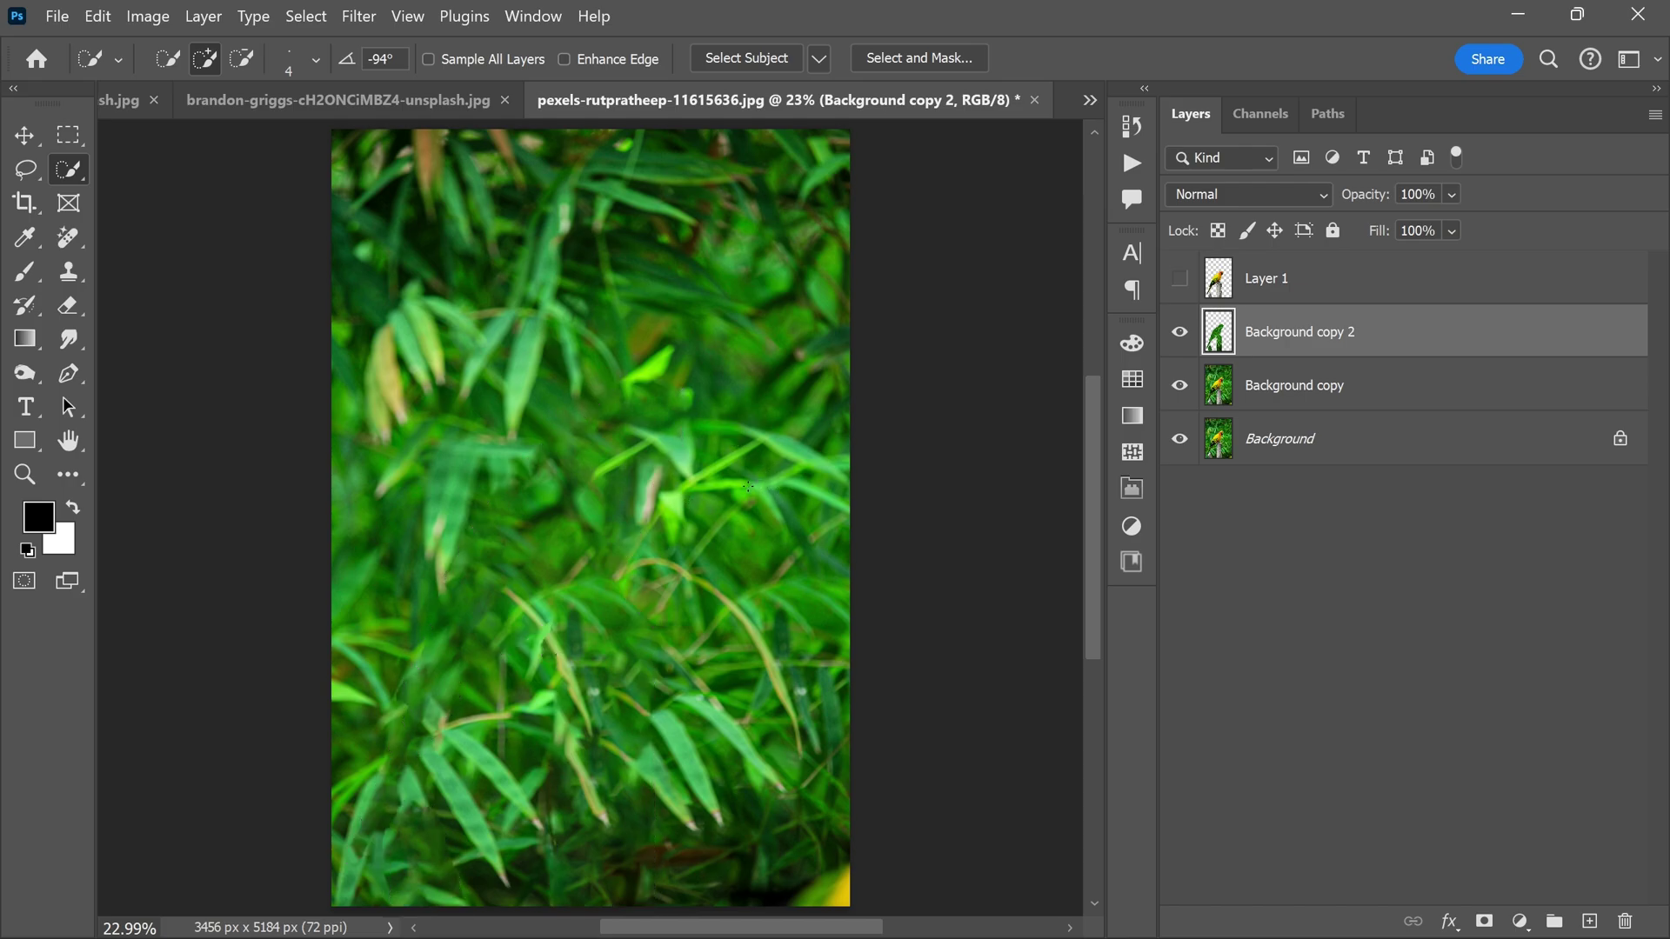
Merge Background copy and Background copy 2 into a single layer.
left_click(1301, 388, "shift")
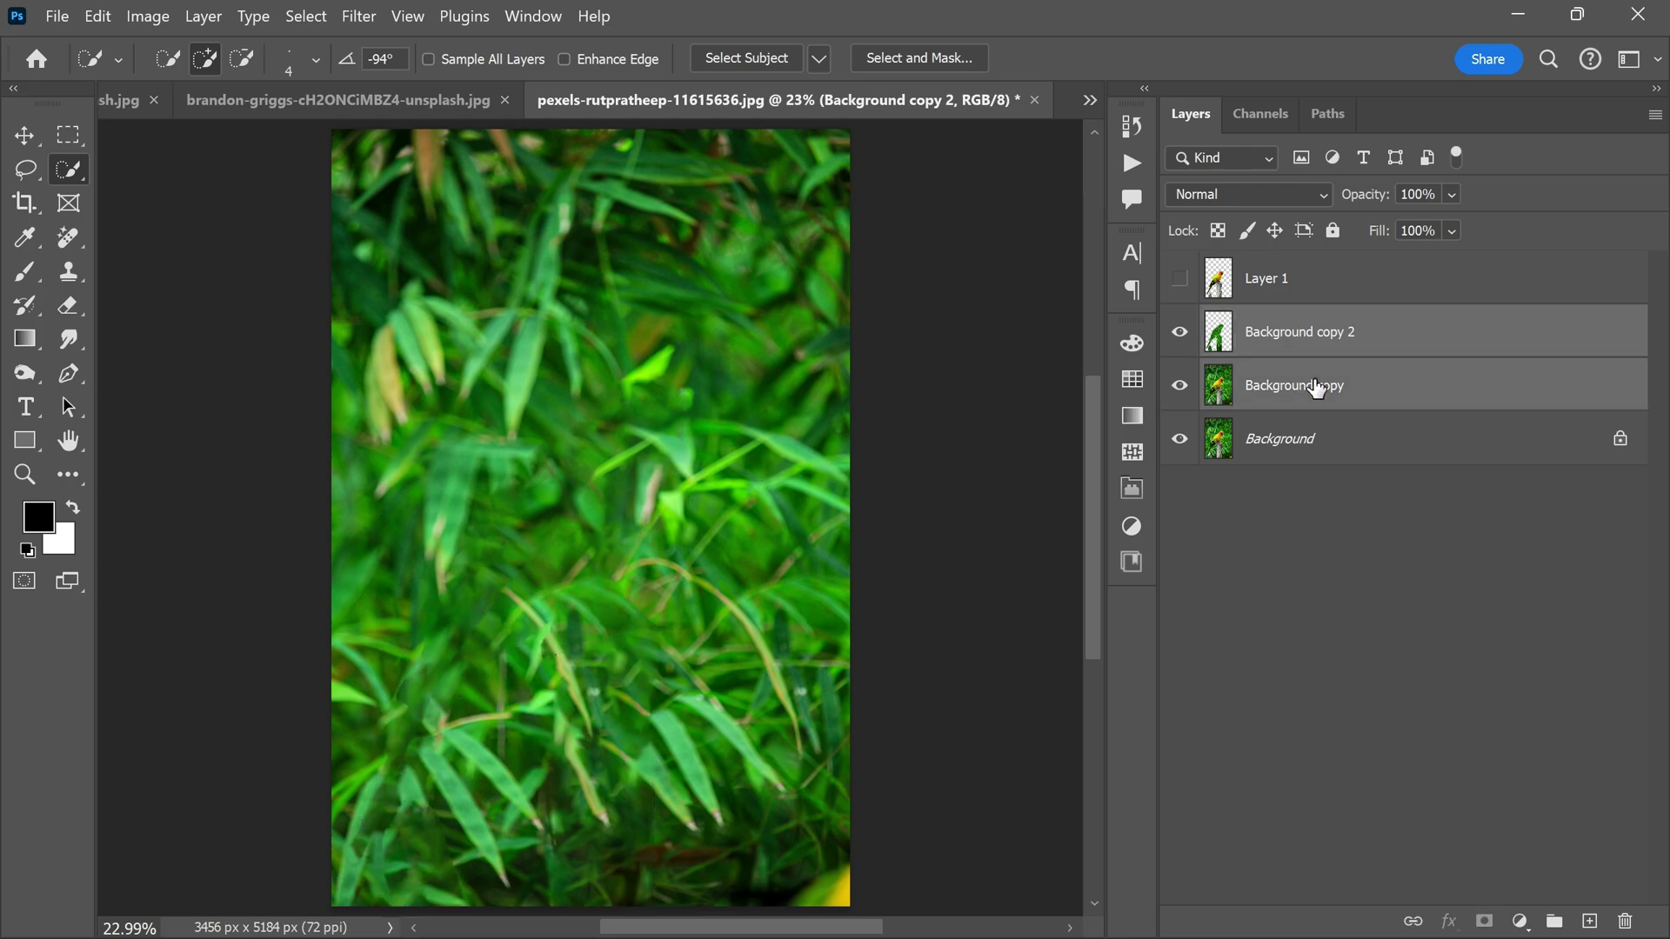
right_click(1375, 397)
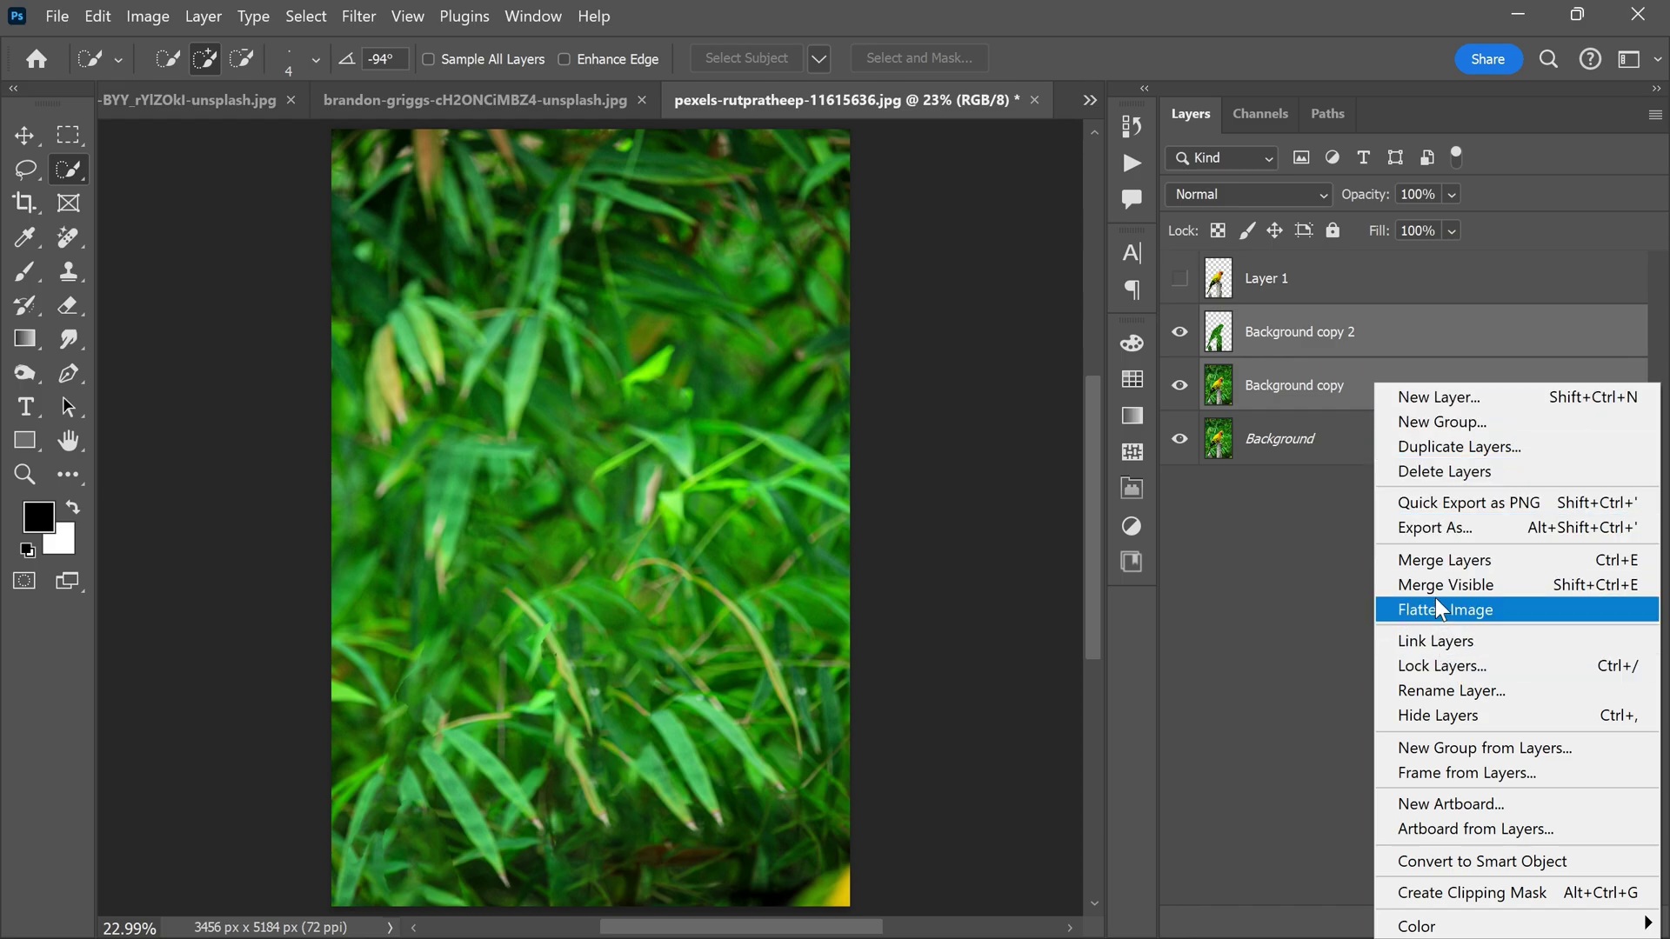
left_click(1434, 560)
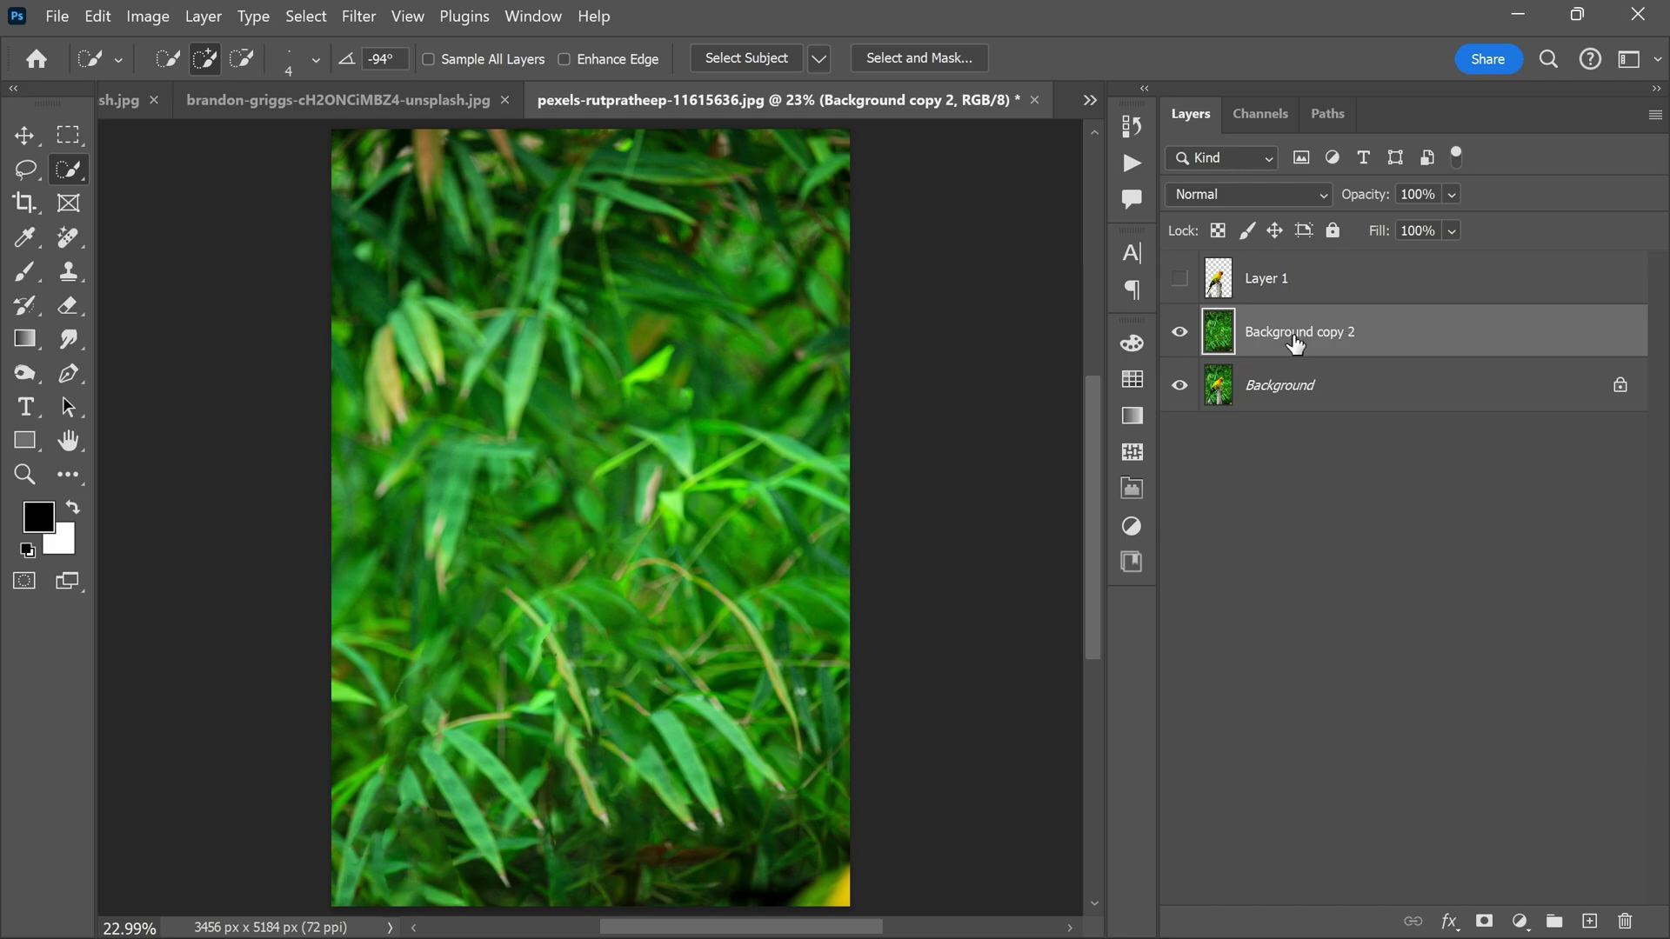
Convert Background copy 2 to a smart object and show Layer 1 above it.
right_click(1387, 330)
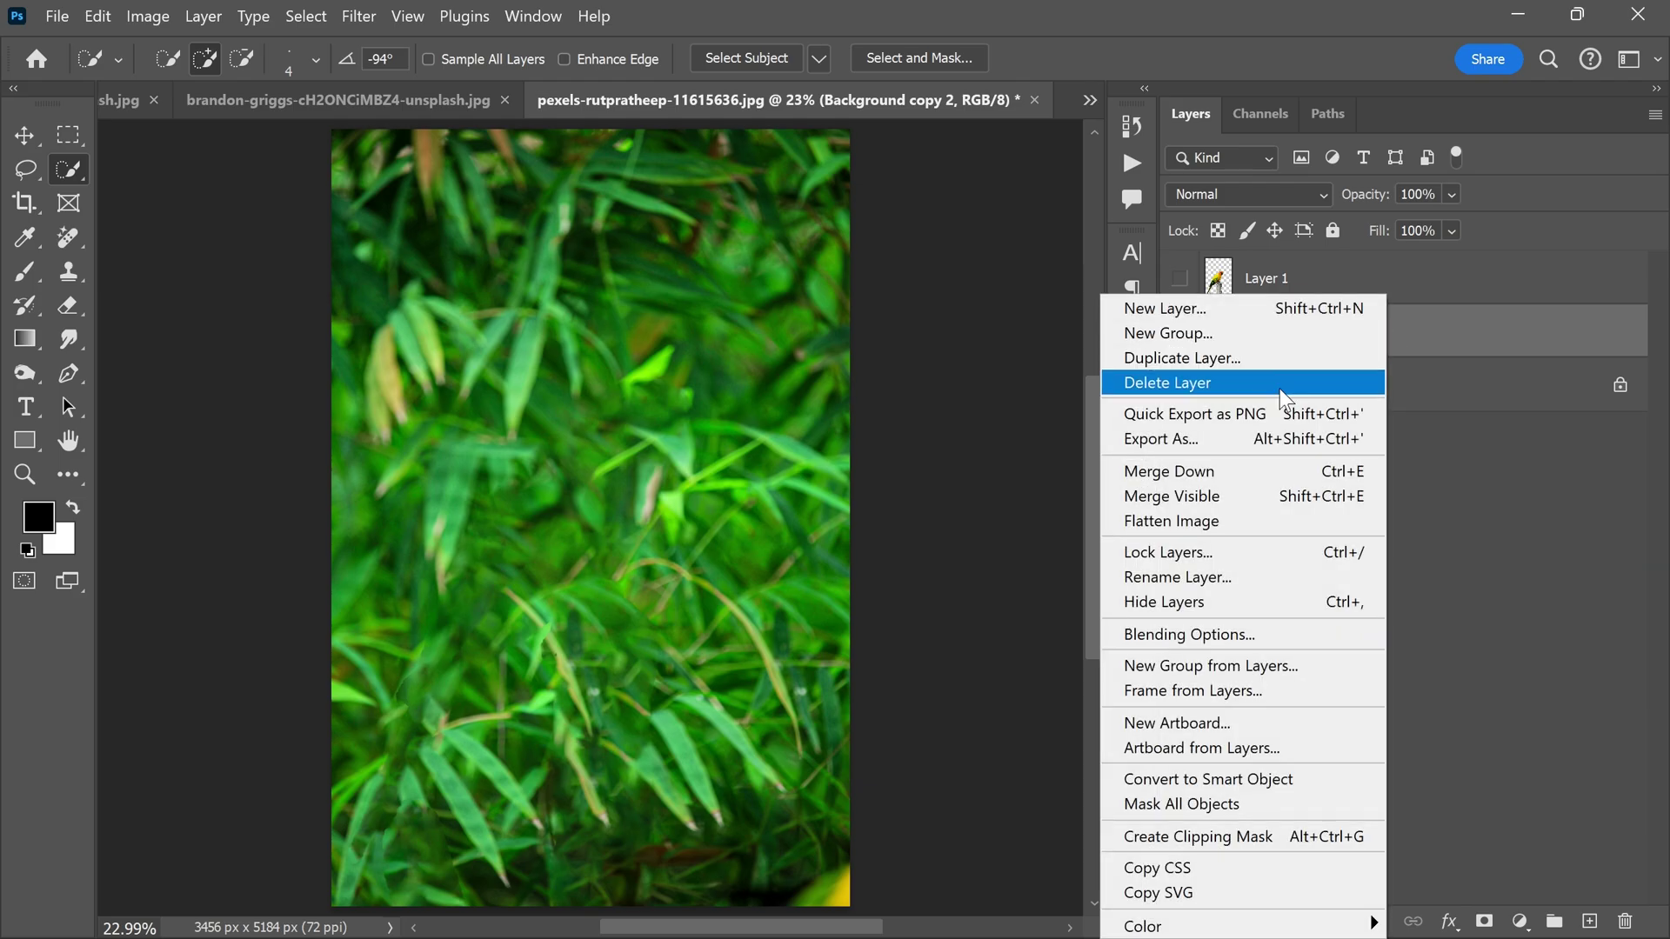
left_click(1179, 778)
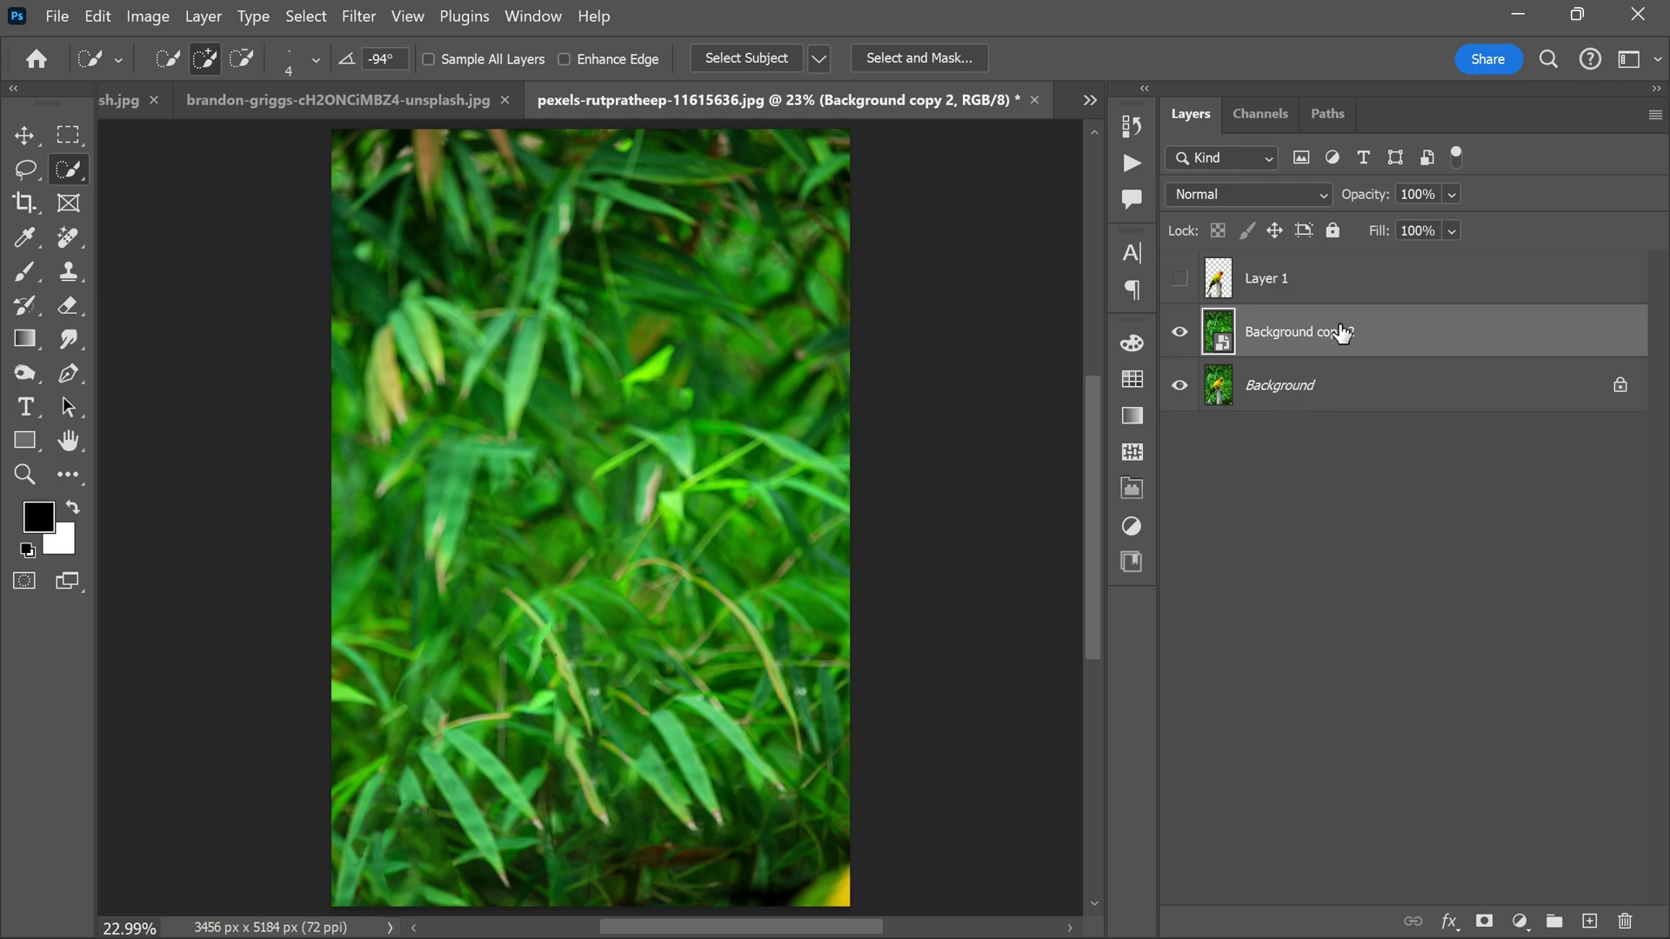
left_click(1181, 279)
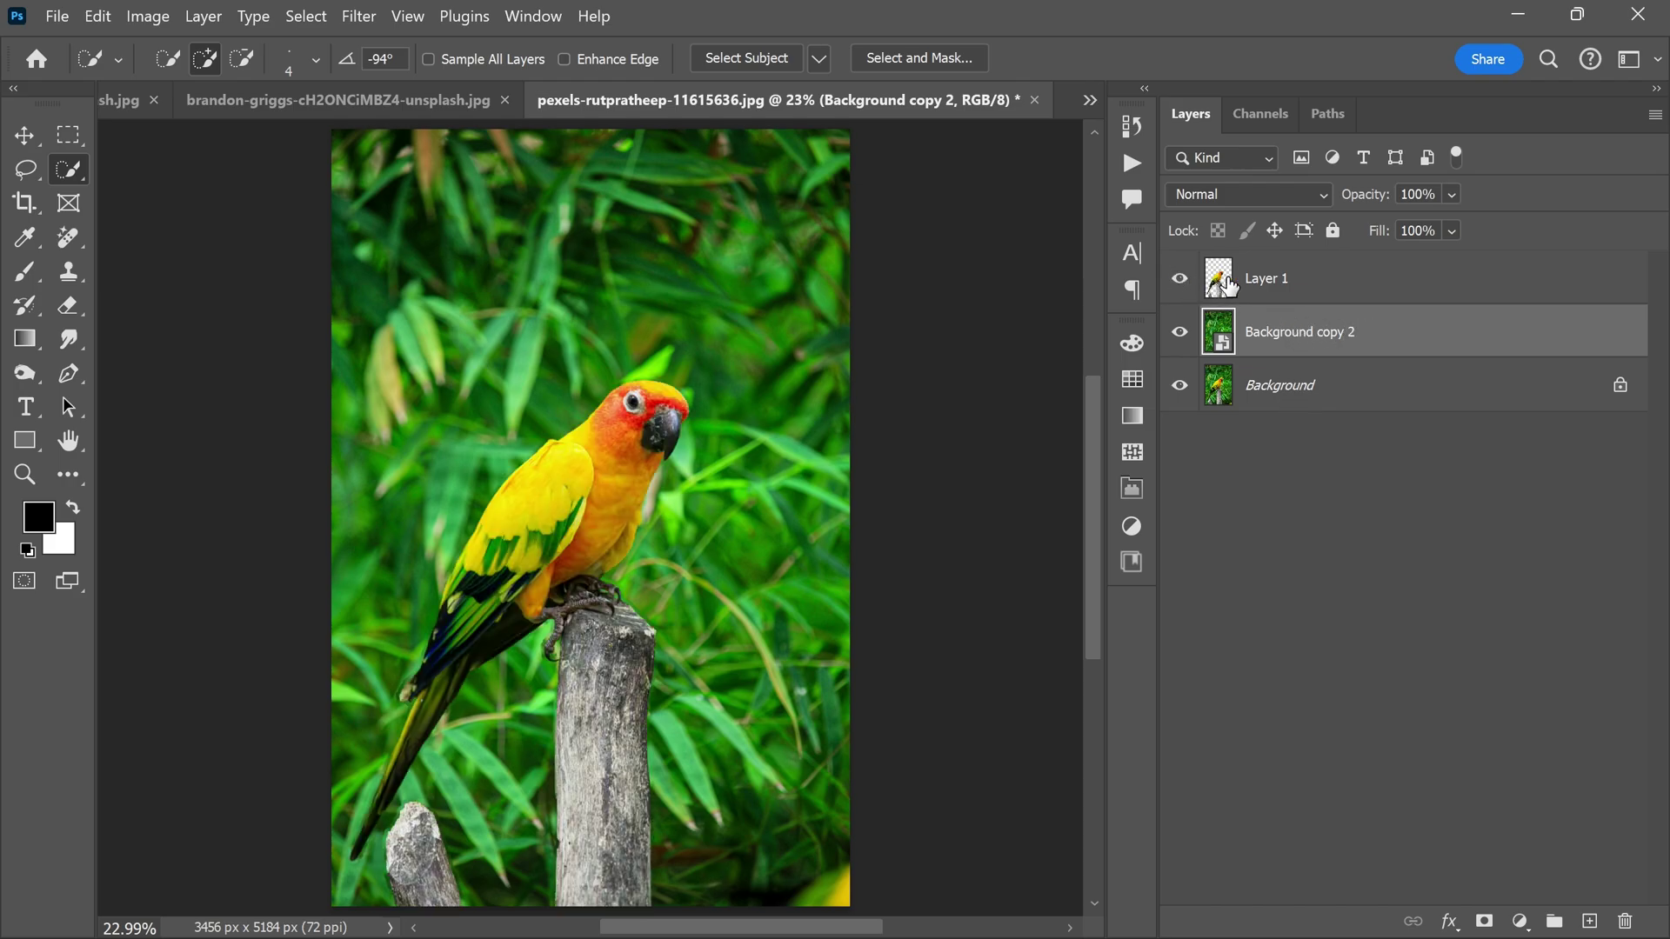
left_click(1301, 288)
left_click(1358, 338)
Apply a 127.3-pixel Gaussian Blur to the Background copy 2 smart object.
left_click(357, 16)
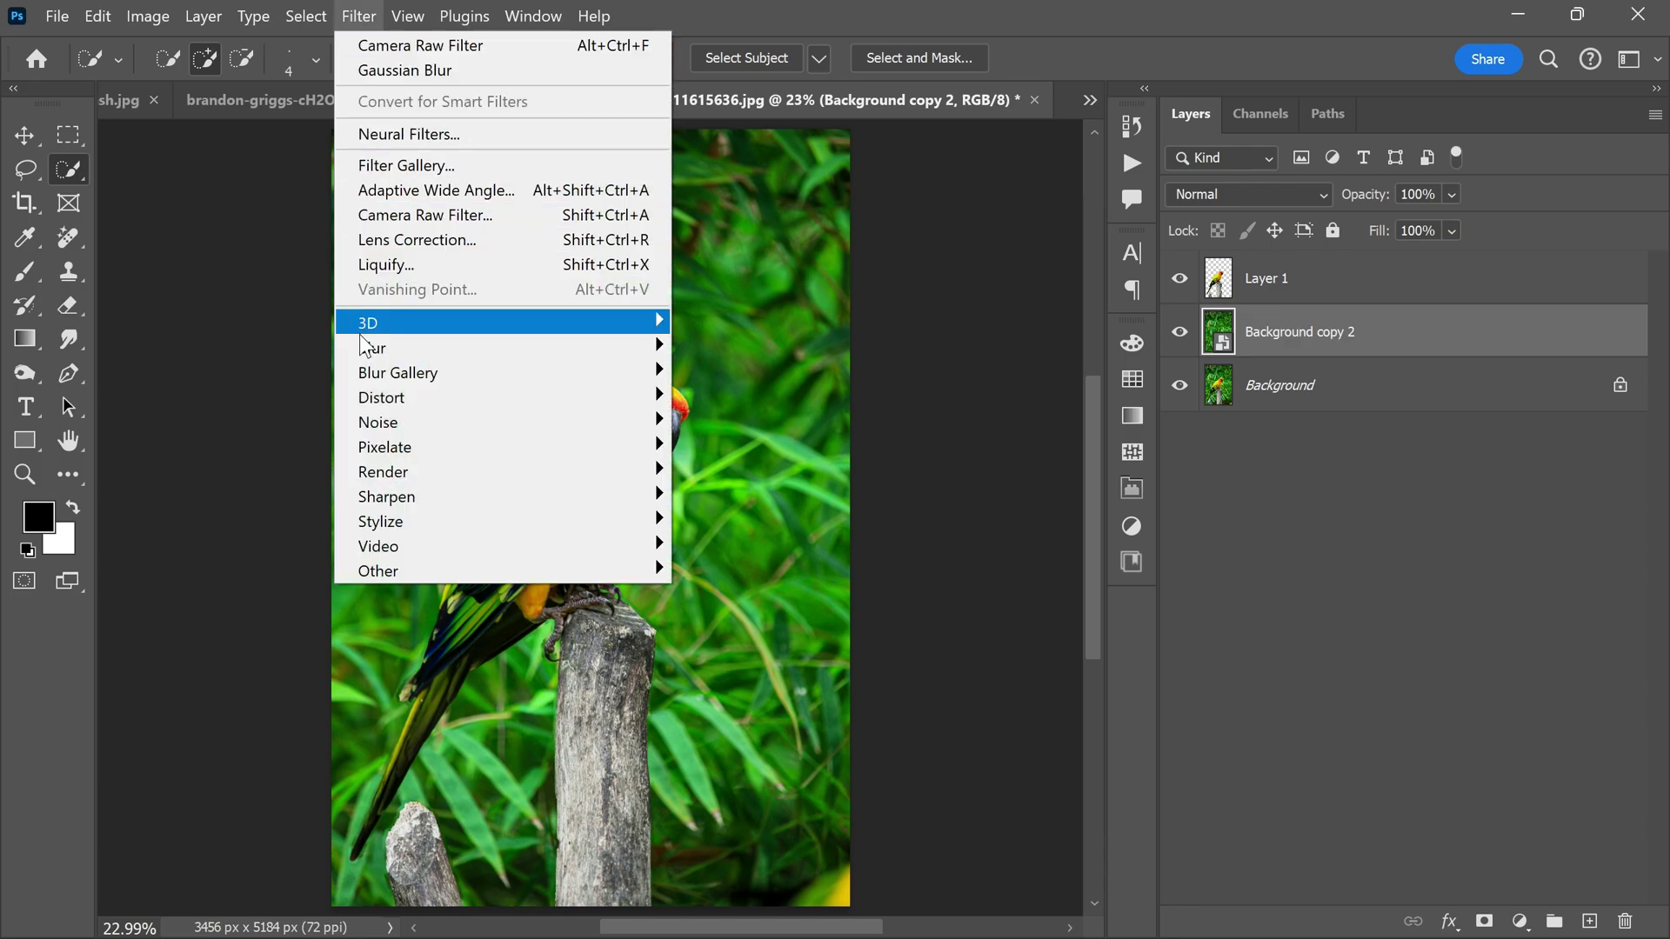
mouse_move(378, 348)
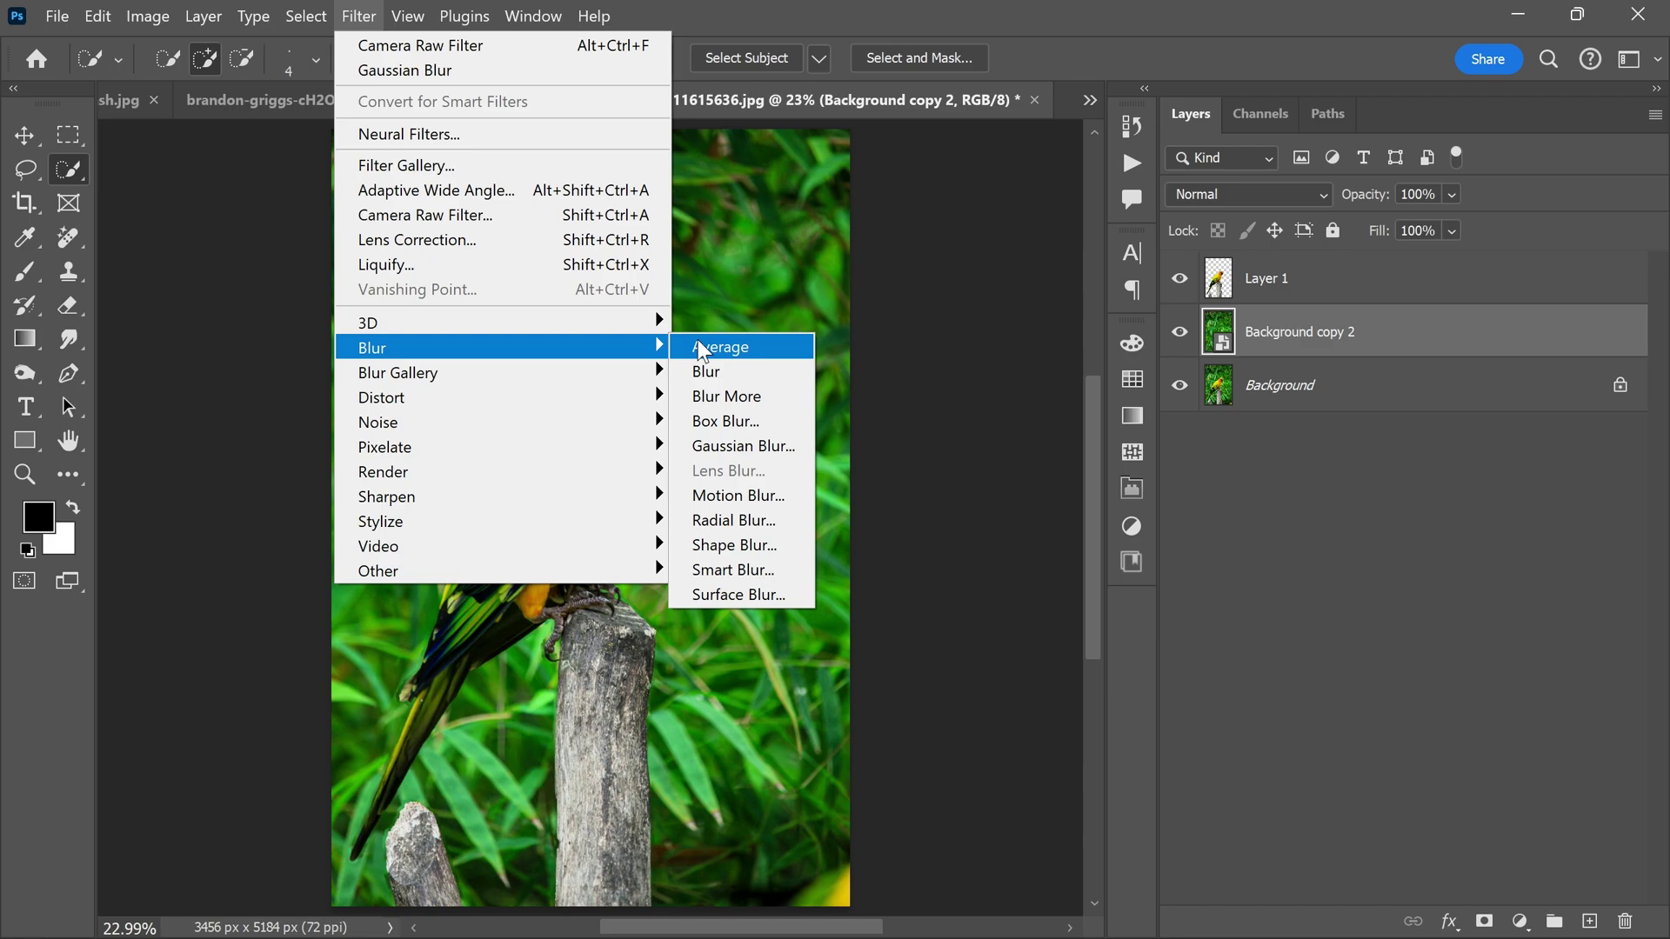
left_click(725, 446)
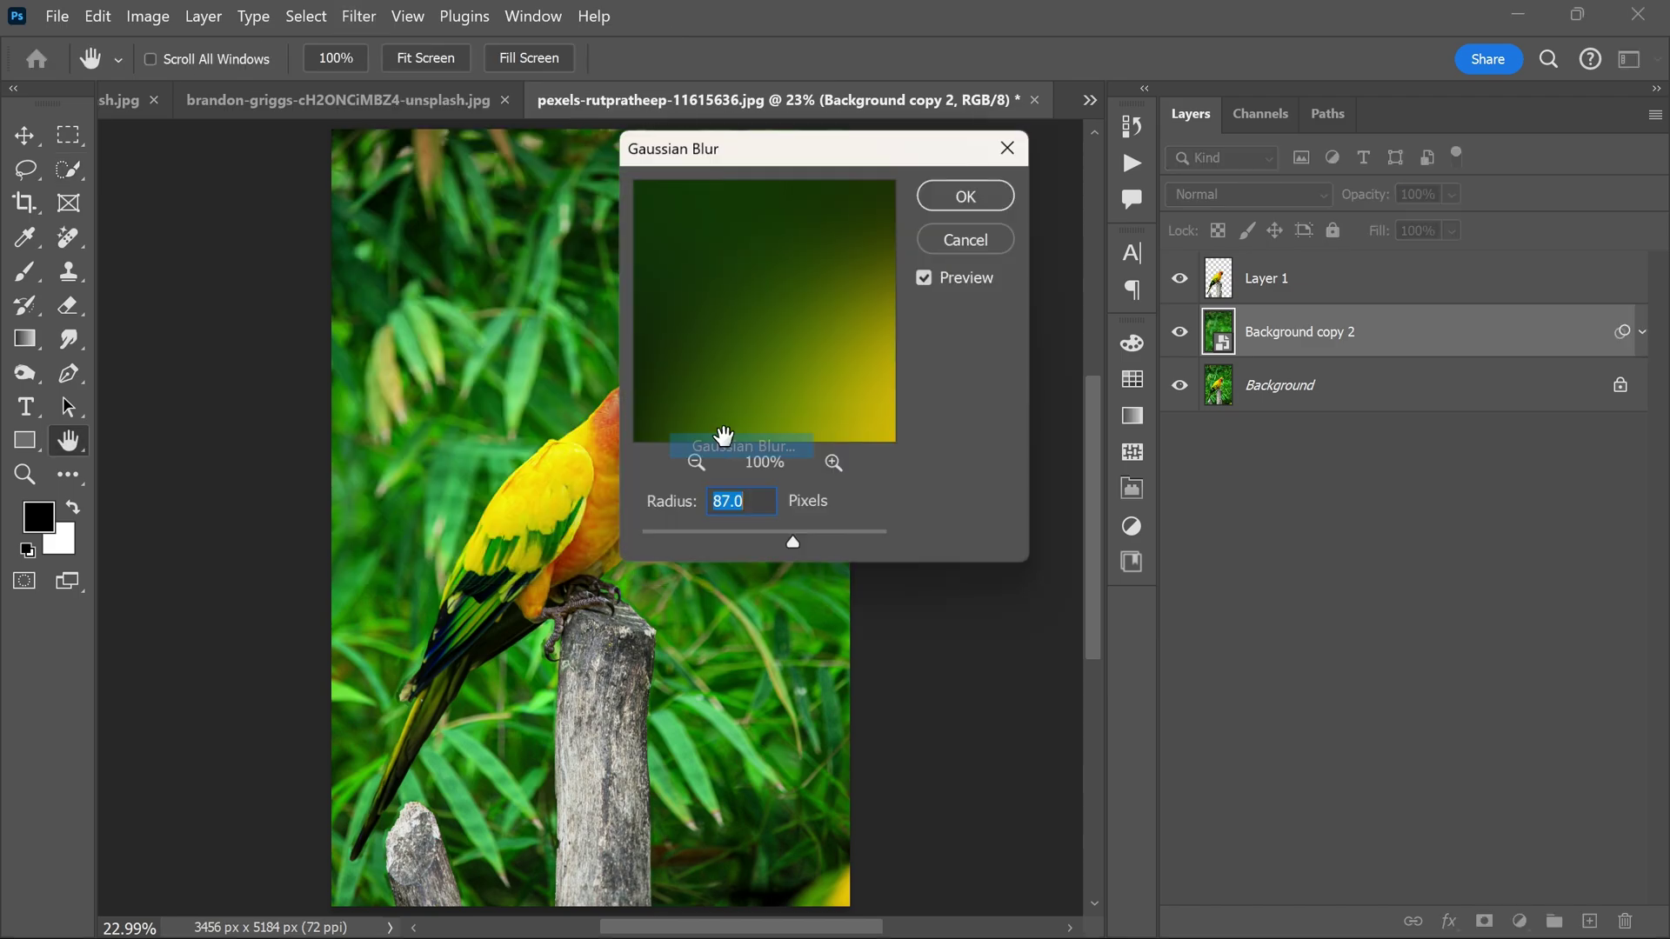
left_click_drag(782, 155, 1032, 136)
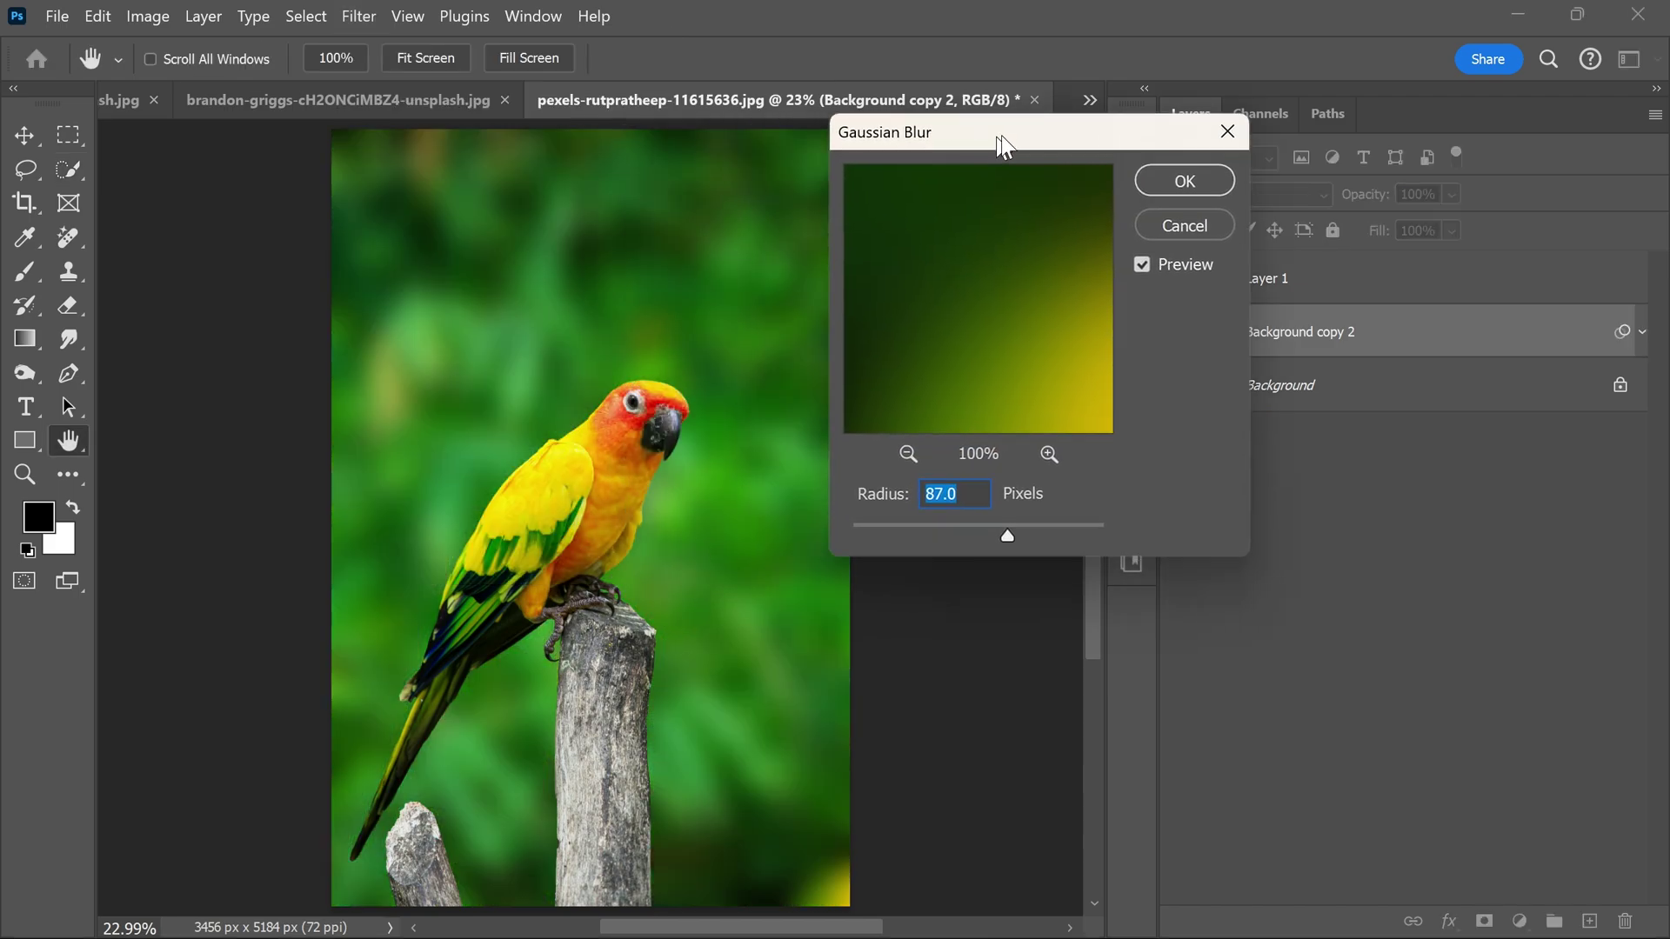
mouse_move(1020, 525)
left_mouse_down()
mouse_move(1081, 520)
mouse_move(1066, 524)
left_mouse_up()
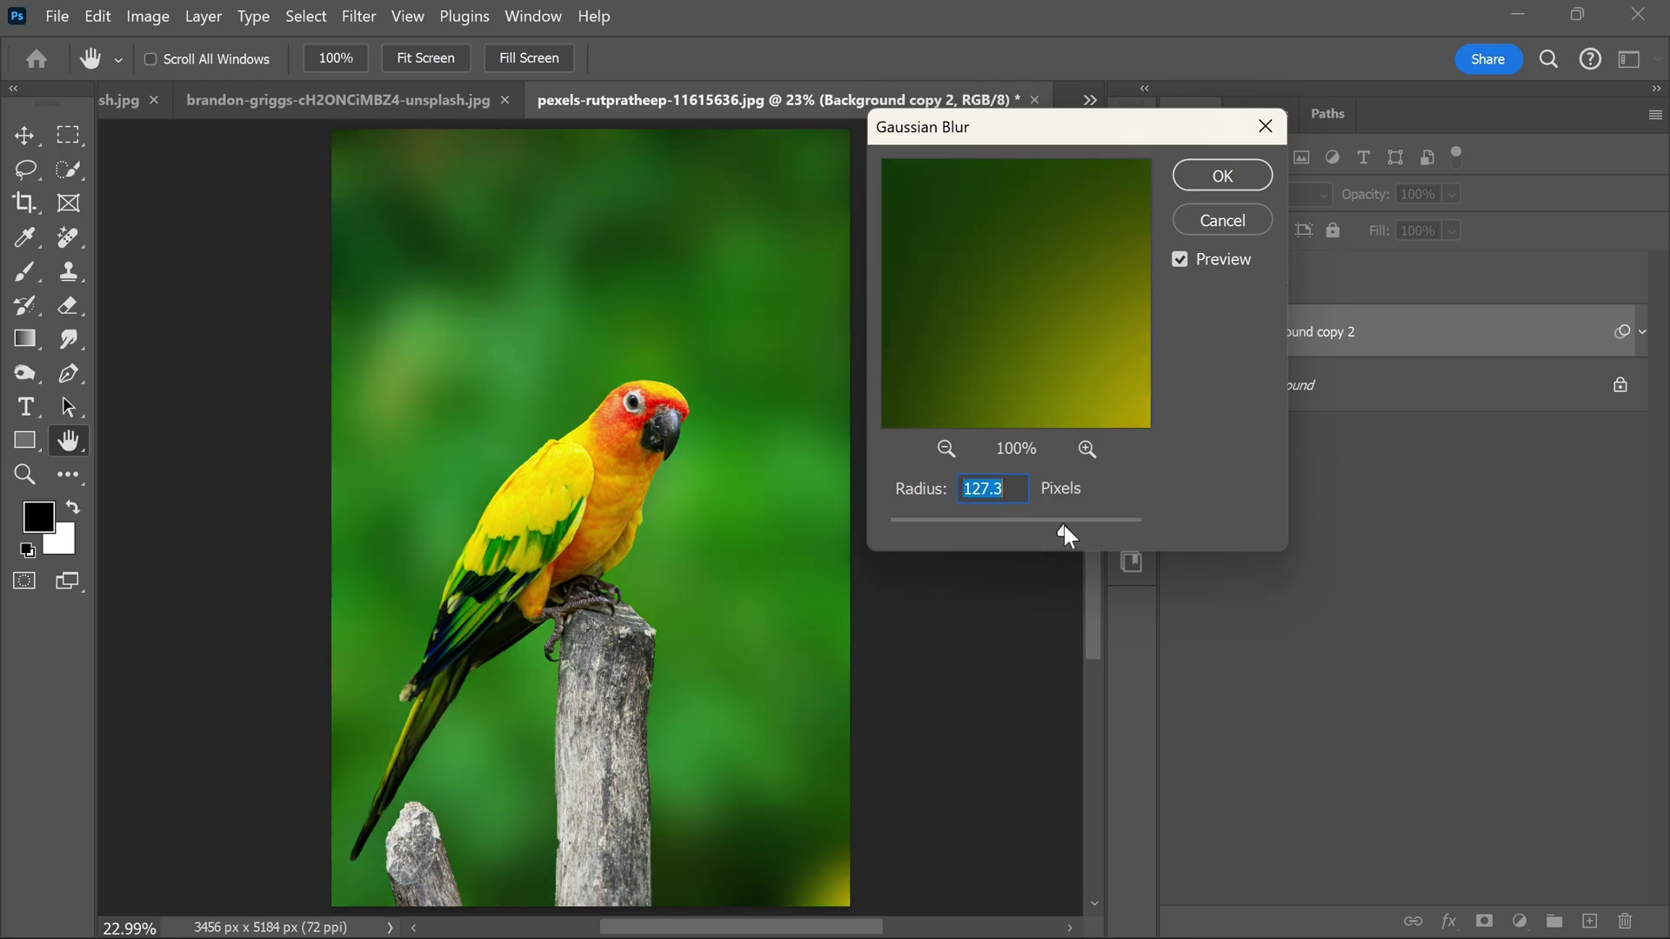
left_click(1203, 175)
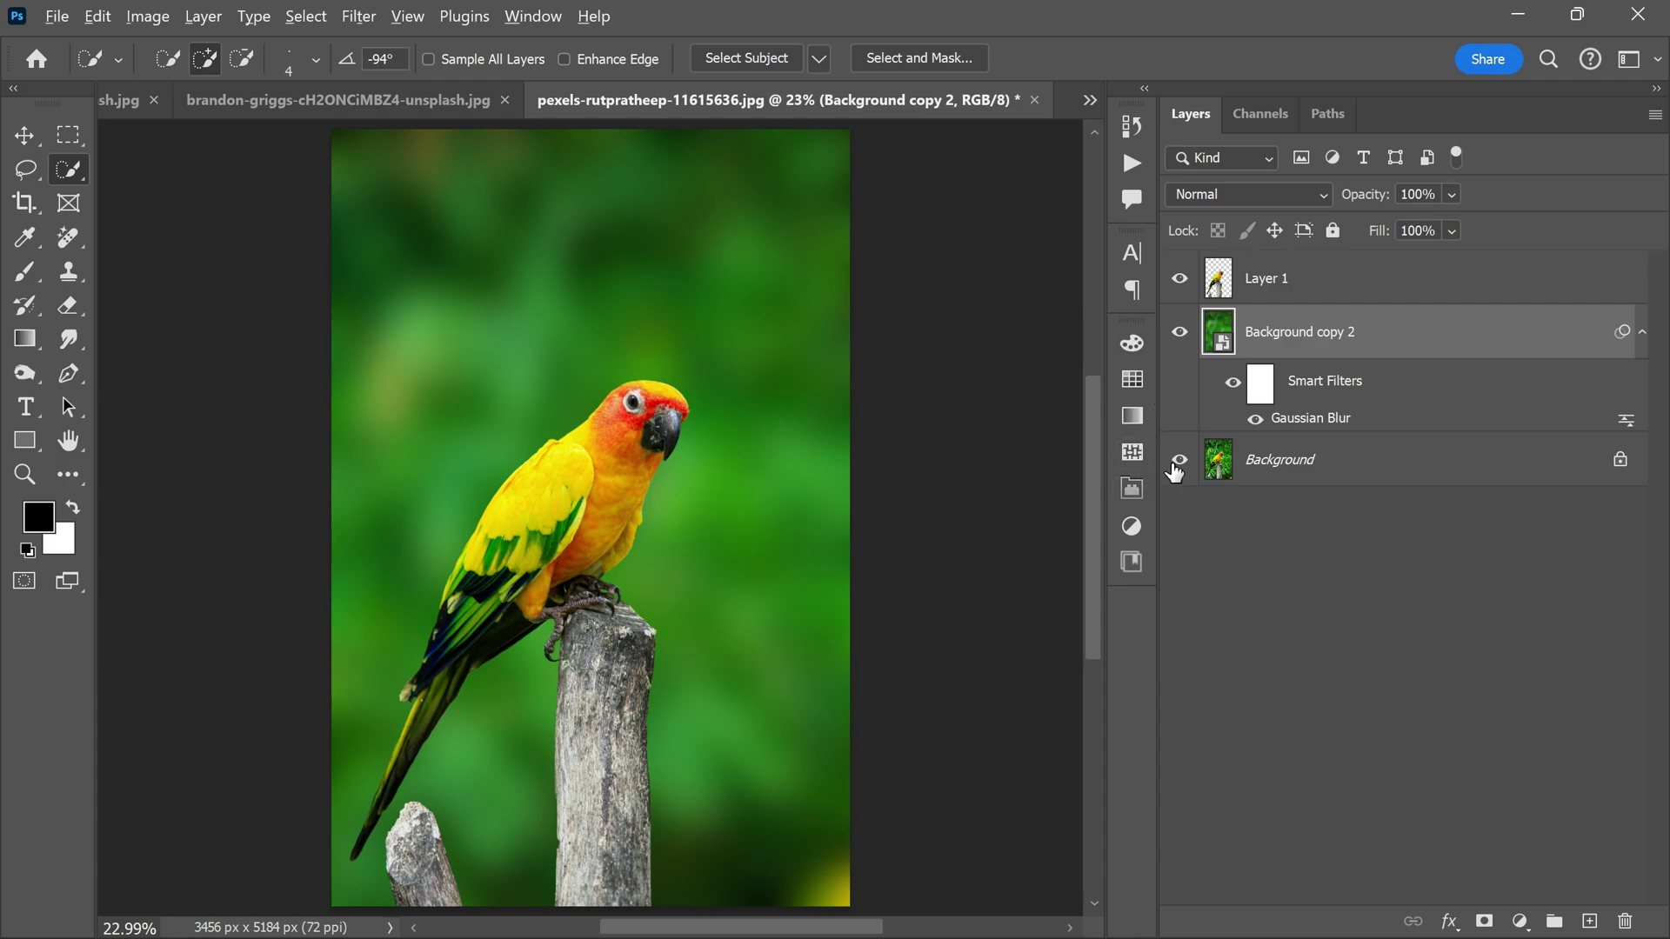
Compare the composite against the original Background, then switch to the brandon-griggs red parrot document.
left_click(1177, 462, "alt")
left_click(1177, 462, "alt")
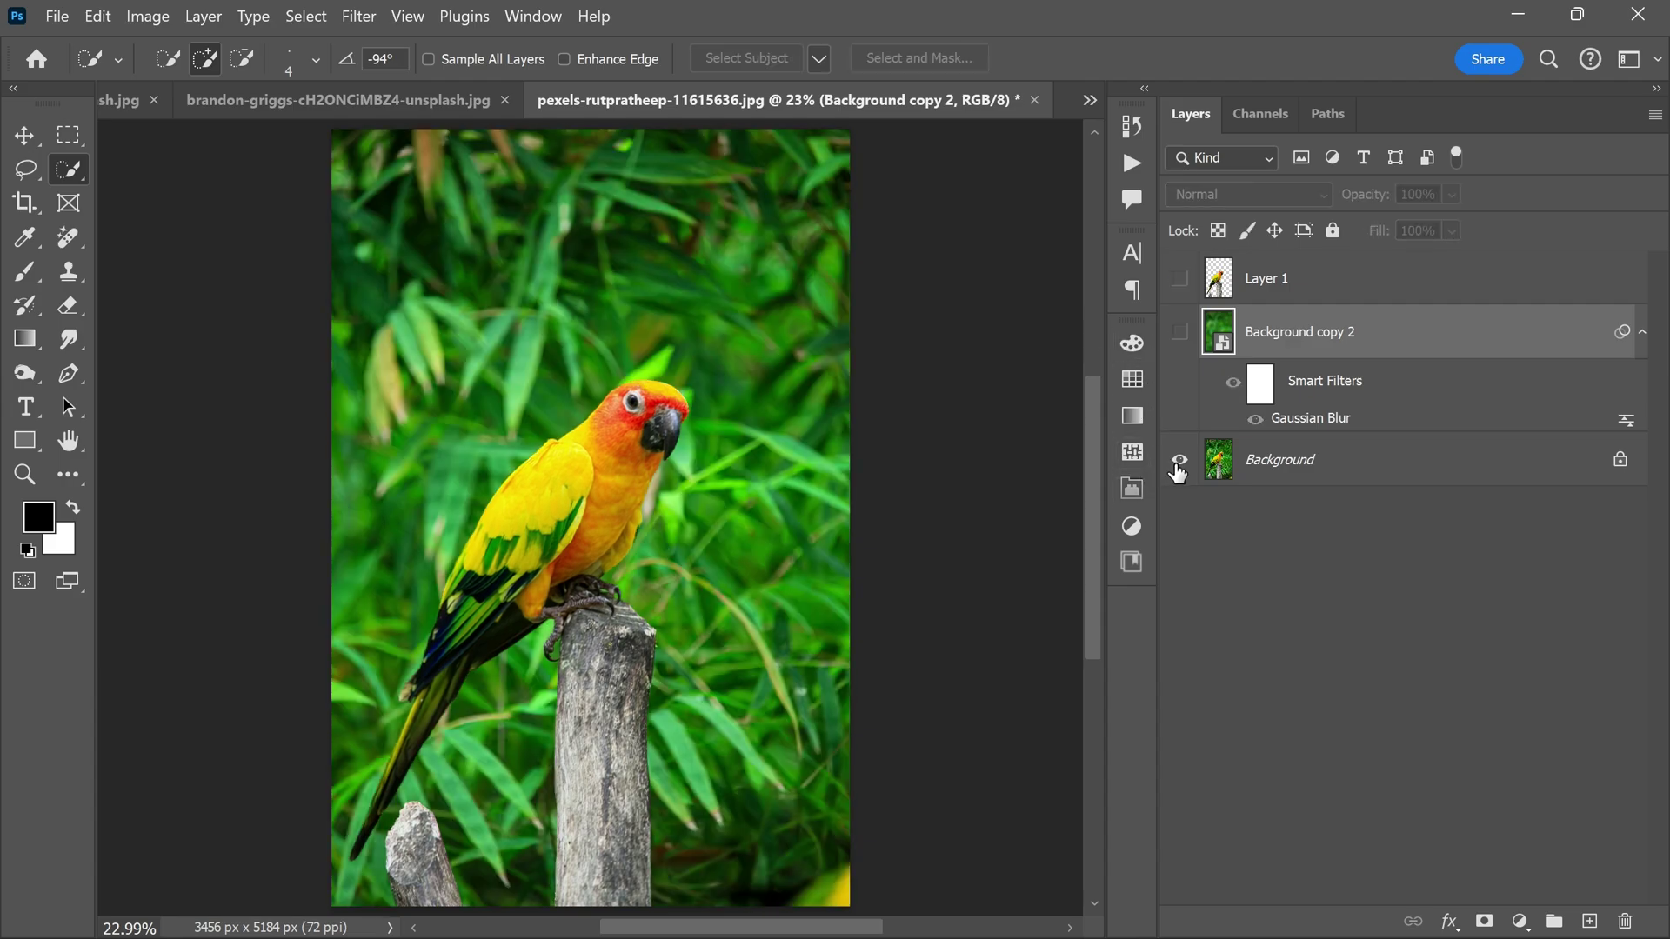
left_click(1177, 462, "alt")
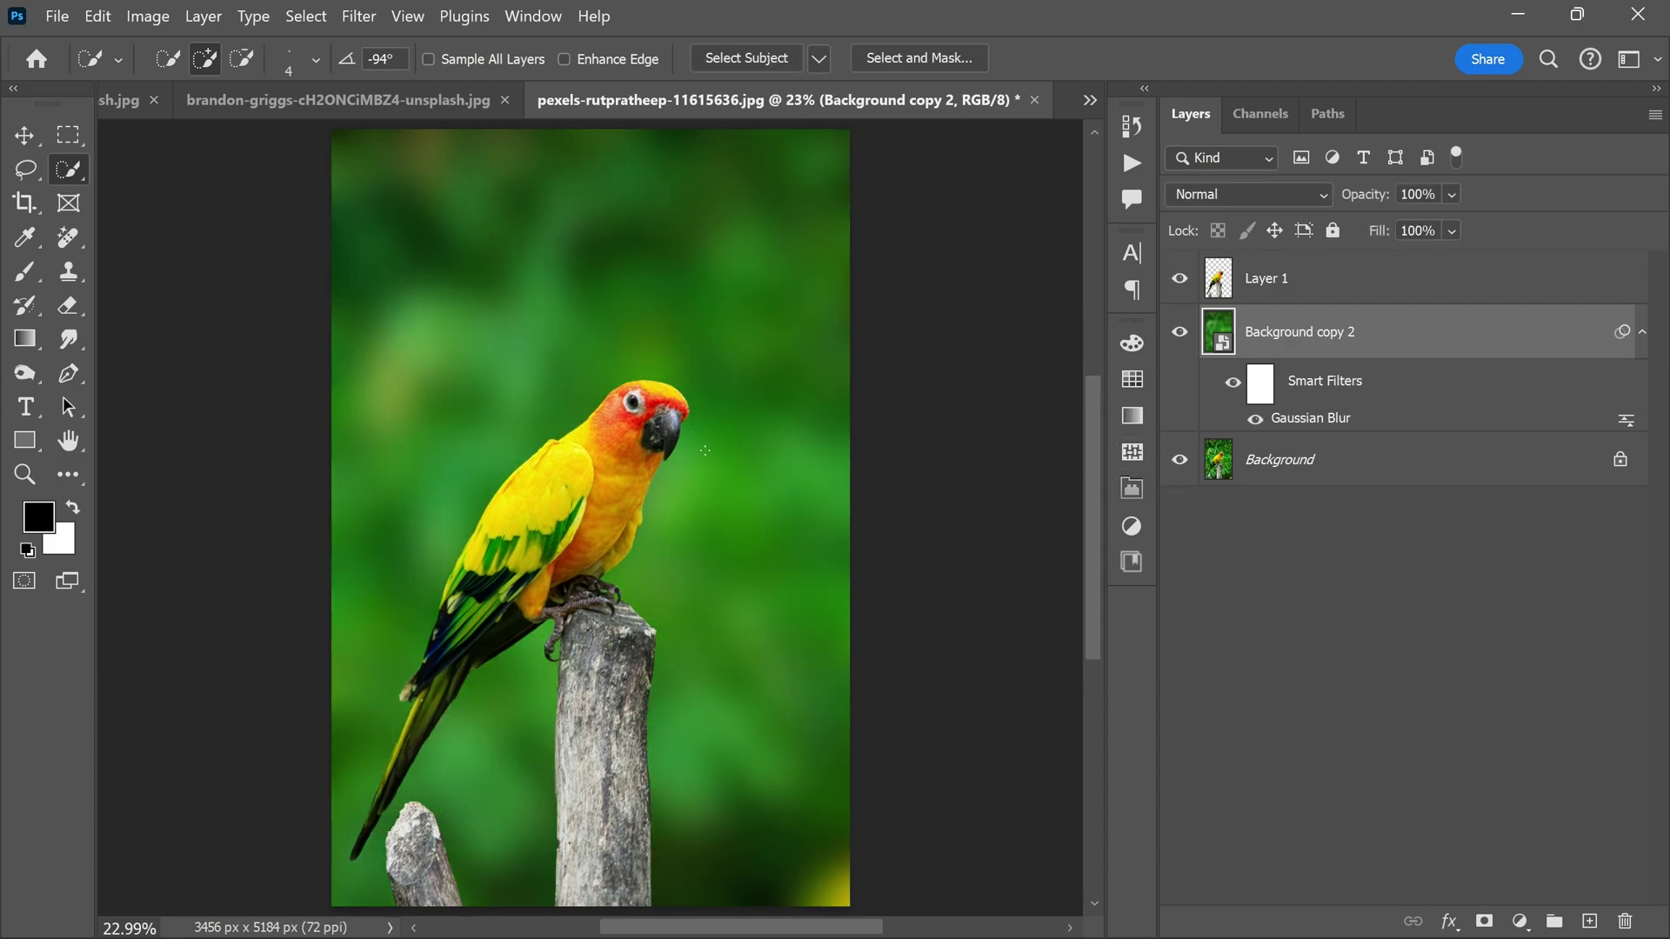
scroll(705, 450, "down", 2)
left_click(420, 97)
Compare the red parrot edit, then the bruno-martins macaw edit, with their originals.
left_click(1180, 342, "alt")
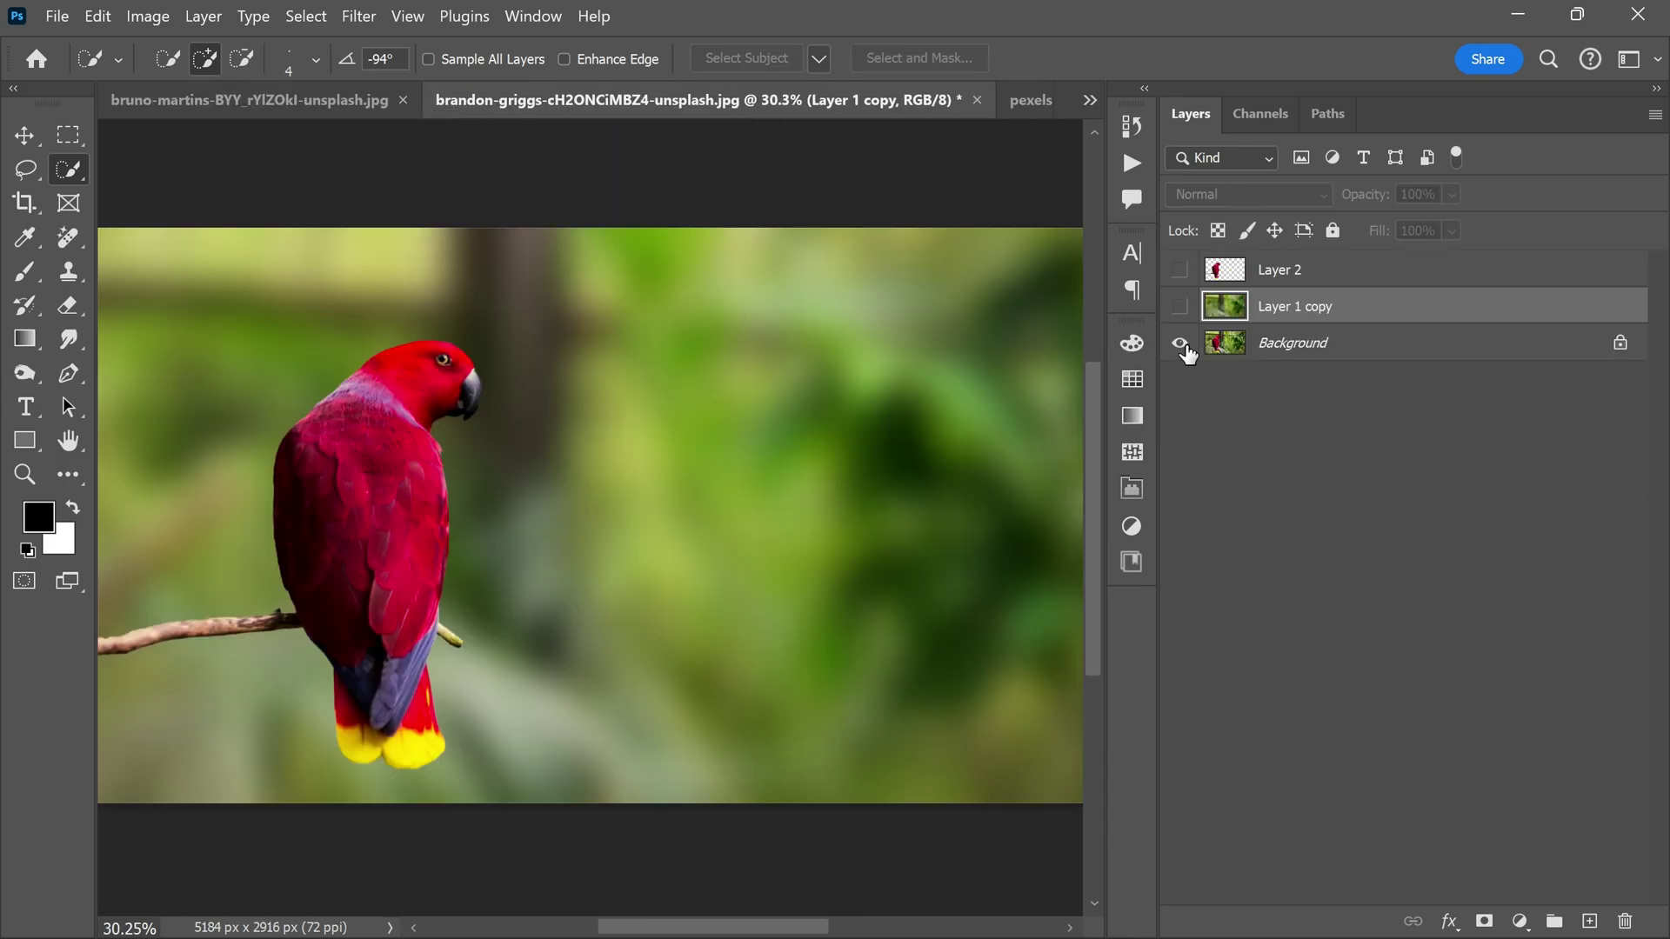
left_click(262, 101)
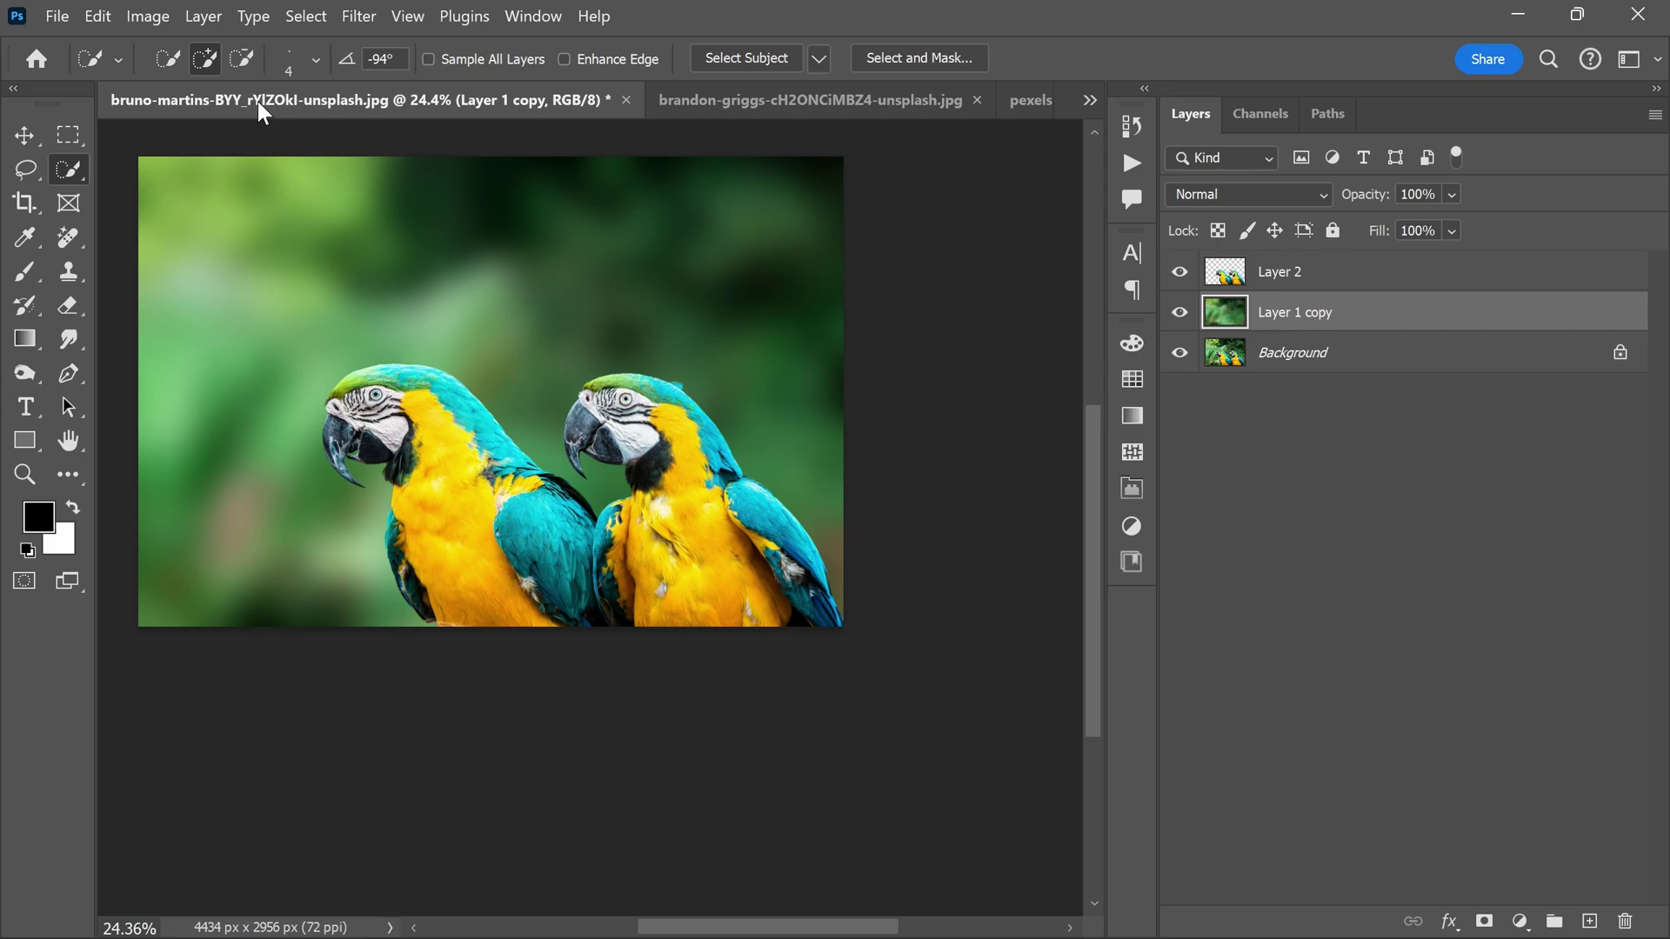
left_click(1181, 353, "alt")
Switch to pexels-sonneblom-516543.jpg and compare the heron edit with its original.
left_click(1090, 100)
left_click(1193, 112)
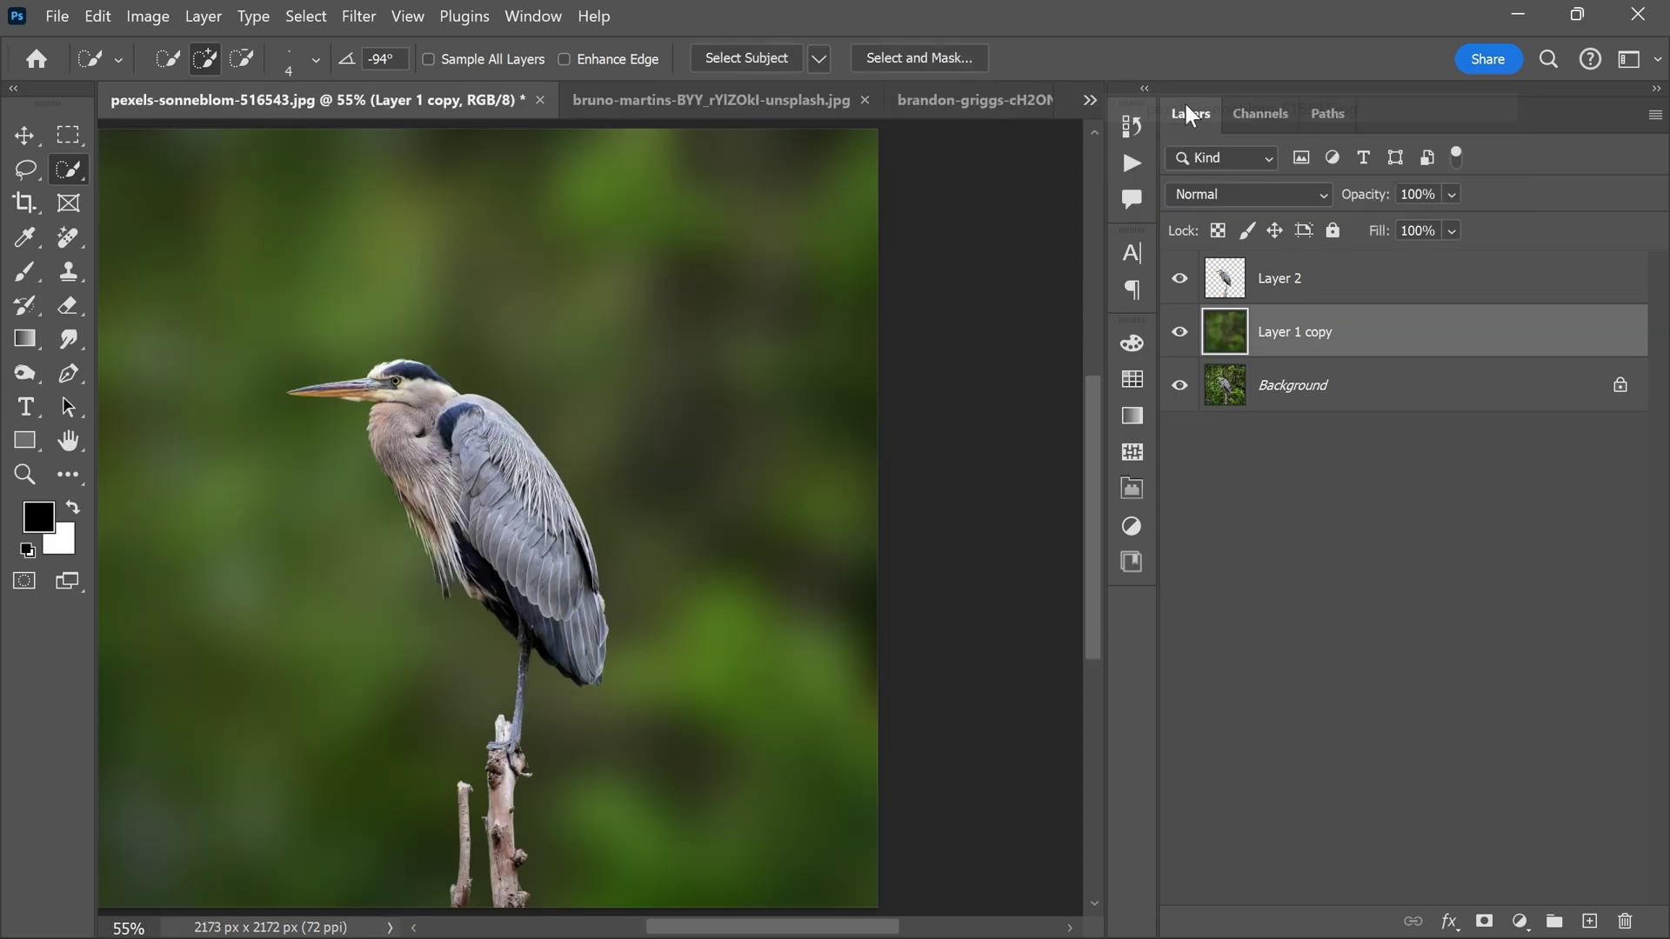
left_click(1180, 388, "alt")
scroll(628, 309, "down", 2)
scroll(629, 310, "up", 1)
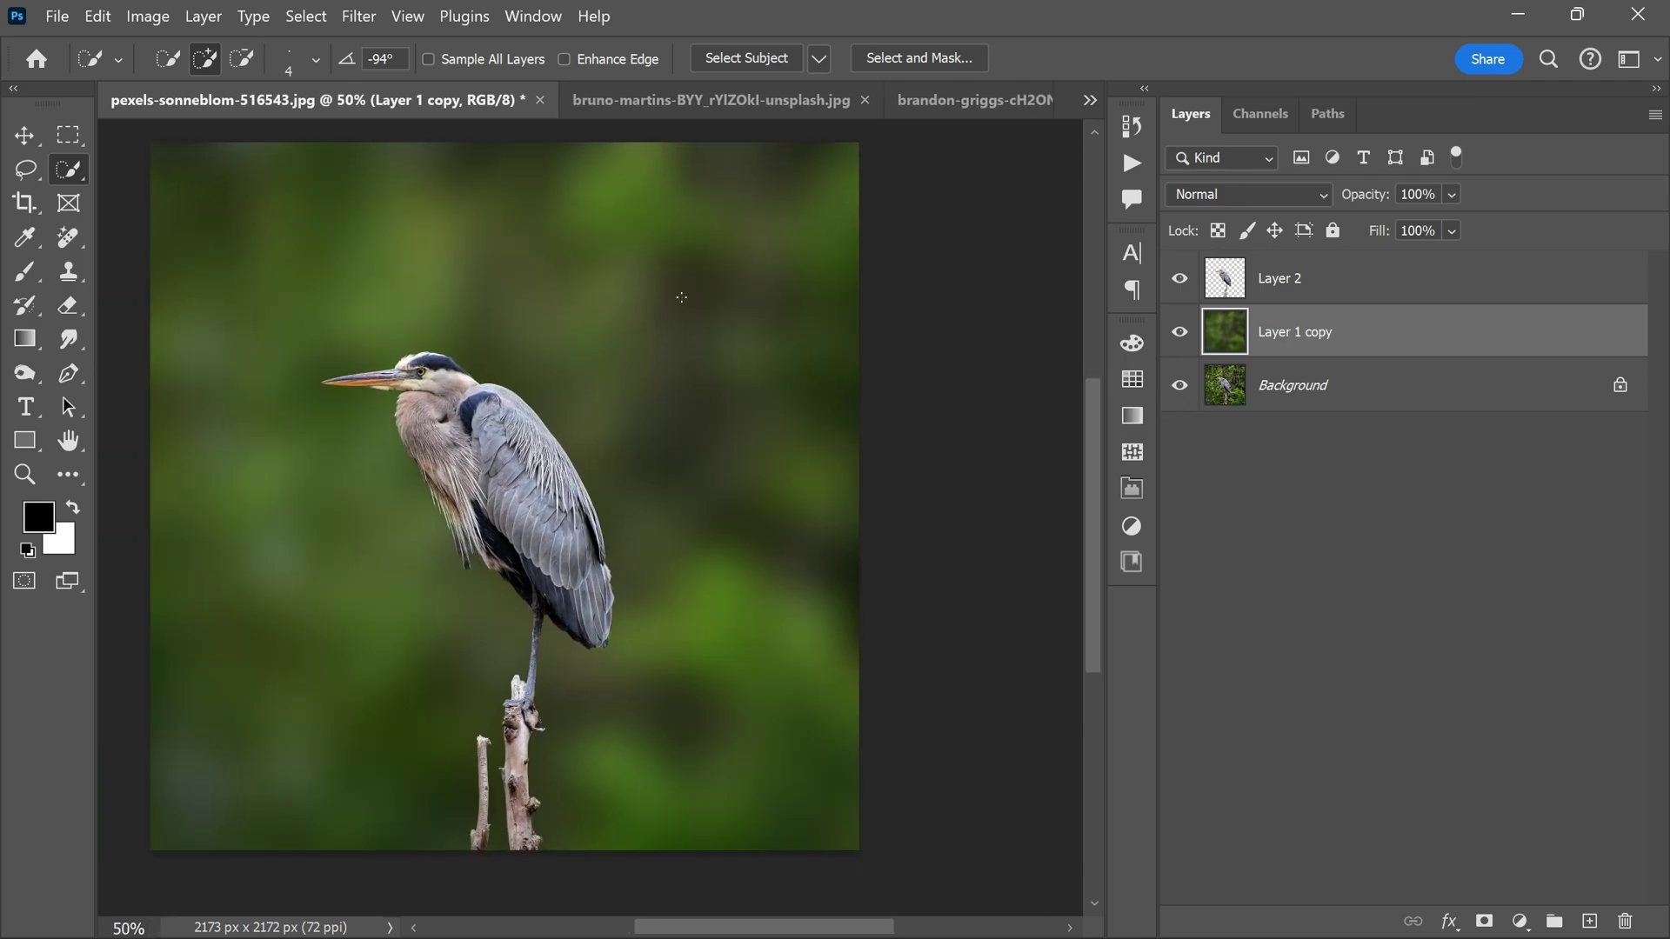